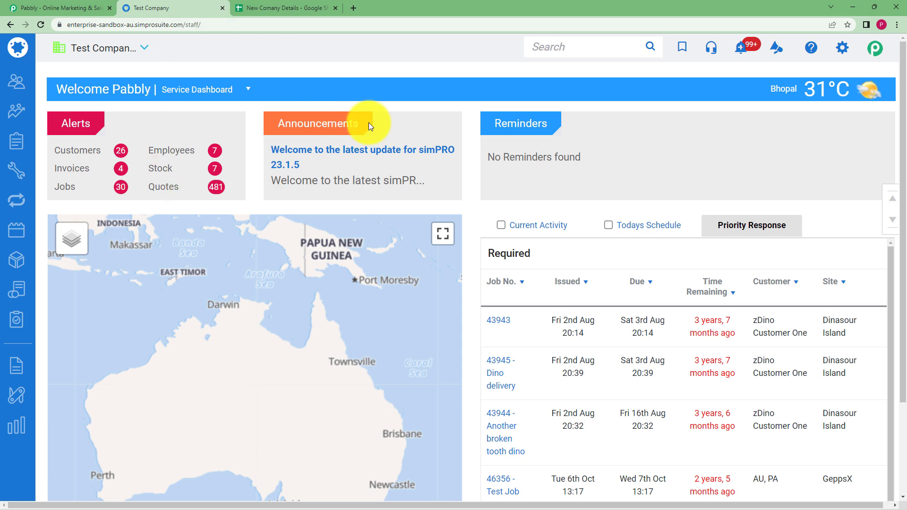
# - Switch from the simPRO dashboard to the Pabbly homepage tab
pyautogui.click(74, 5)
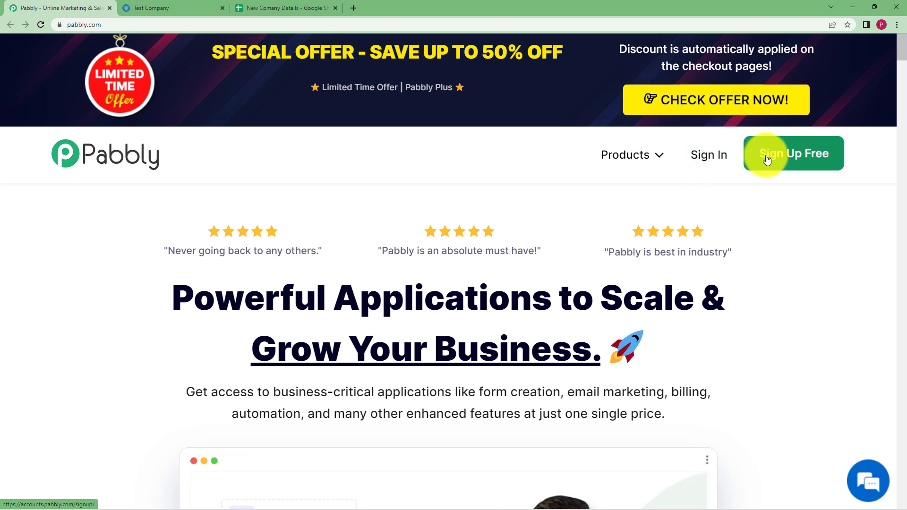
# - Sign in to Pabbly with Google and open the Pabbly Connect dashboard to create a workflow
pyautogui.click(715, 159)
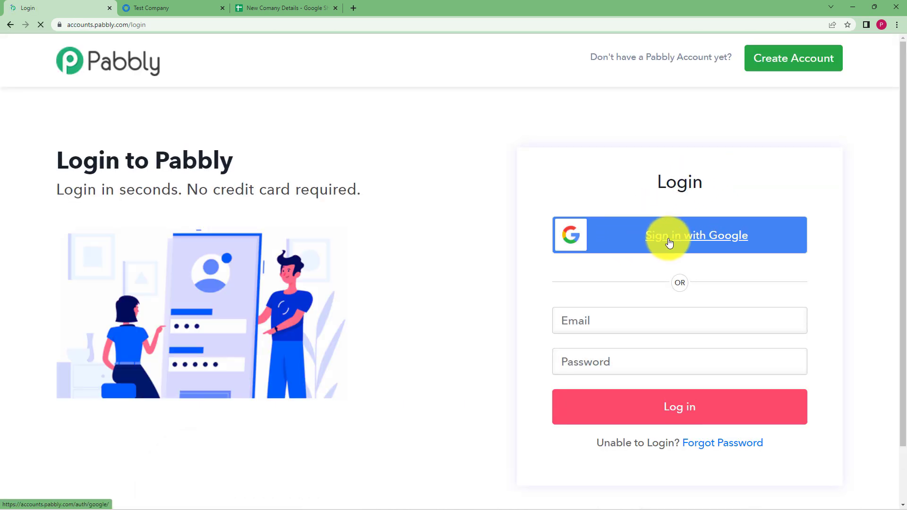
pyautogui.click(682, 241)
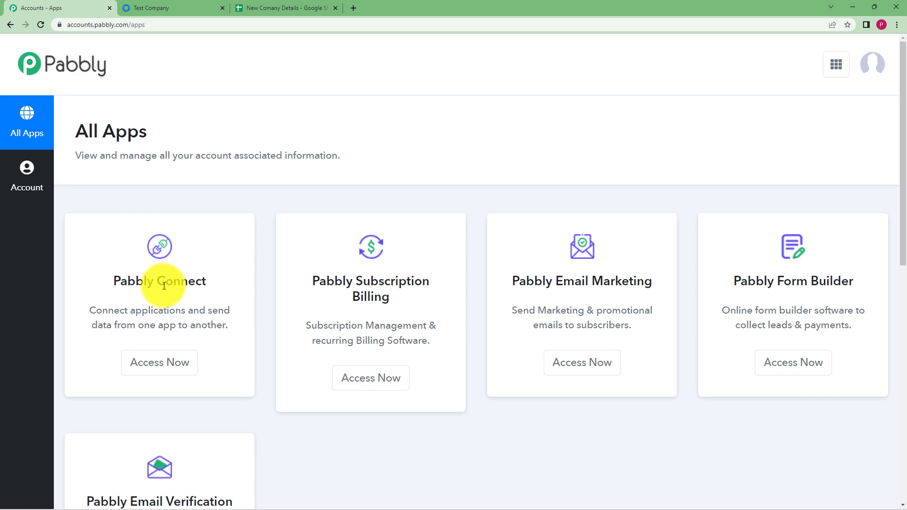
pyautogui.click(156, 373)
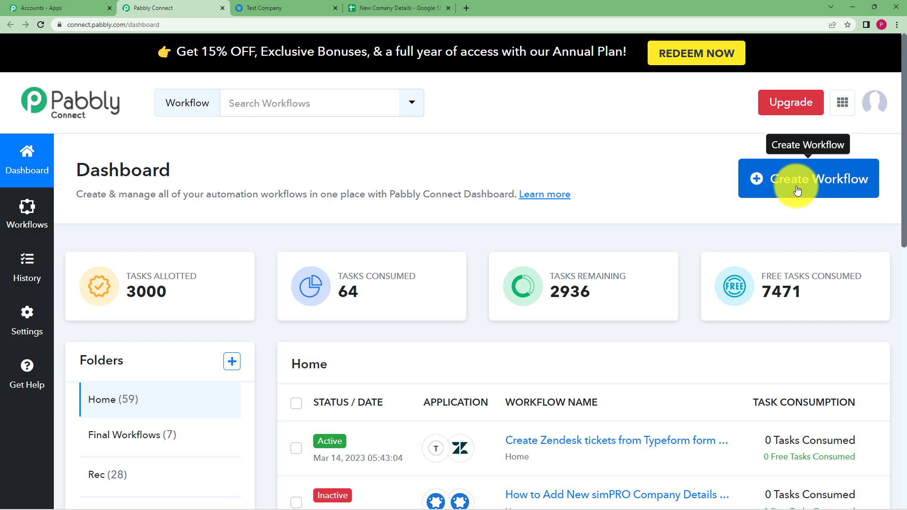
pyautogui.click(842, 188)
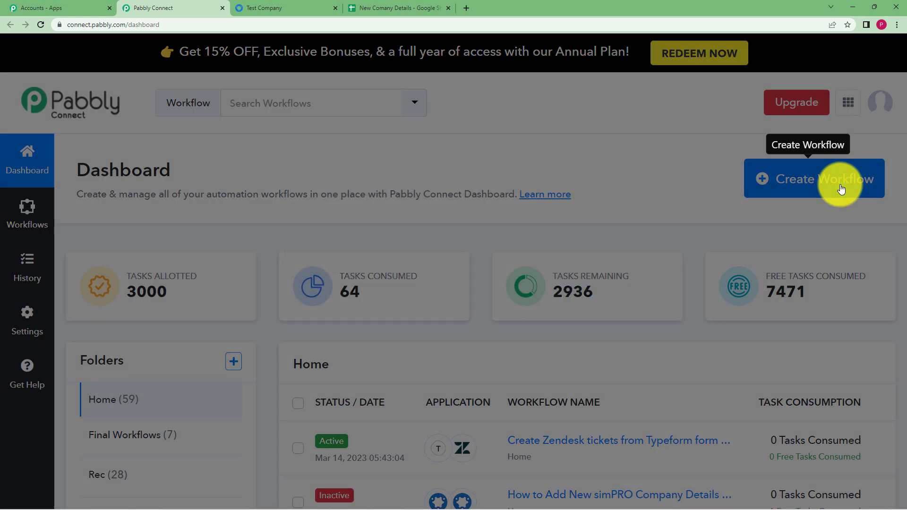
# - Create a workflow named 'Add New simPRO Company details to Google Sheets'
pyautogui.click(576, 279)
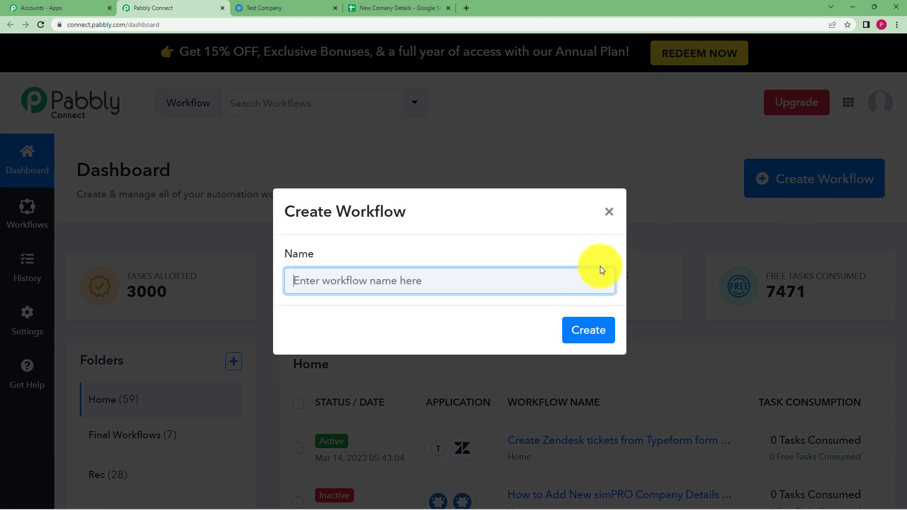
pyautogui.write('Add New simPRO')
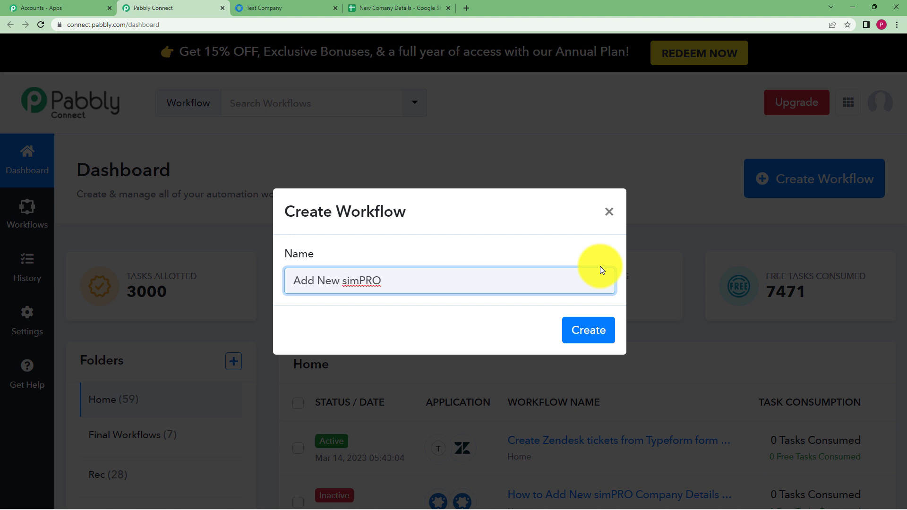
pyautogui.write(' Company details to Google Sheets')
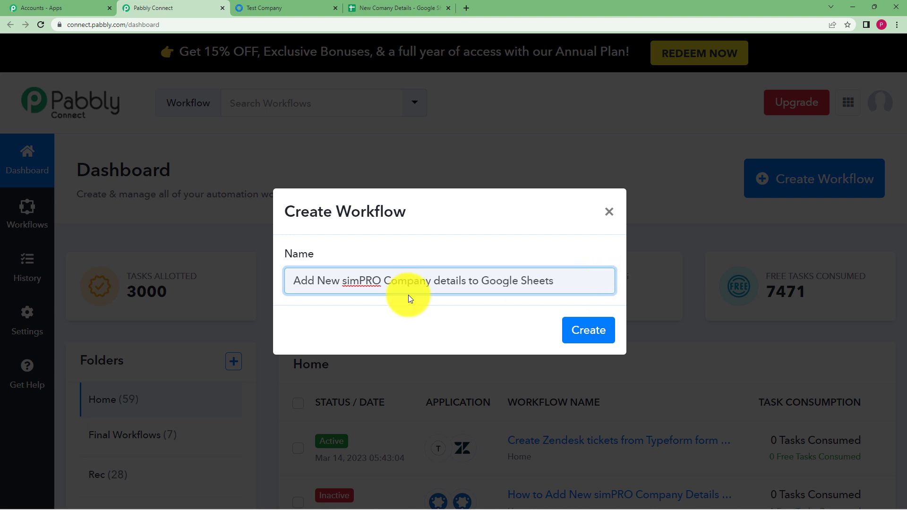
pyautogui.click(587, 339)
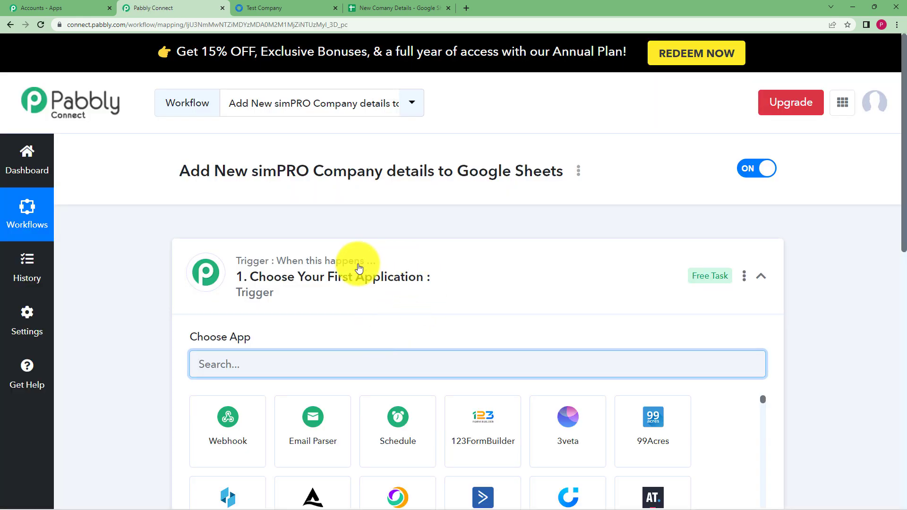
# - Search 'simp' in the trigger's app list and pick simPRO as the trigger app
pyautogui.click(449, 270)
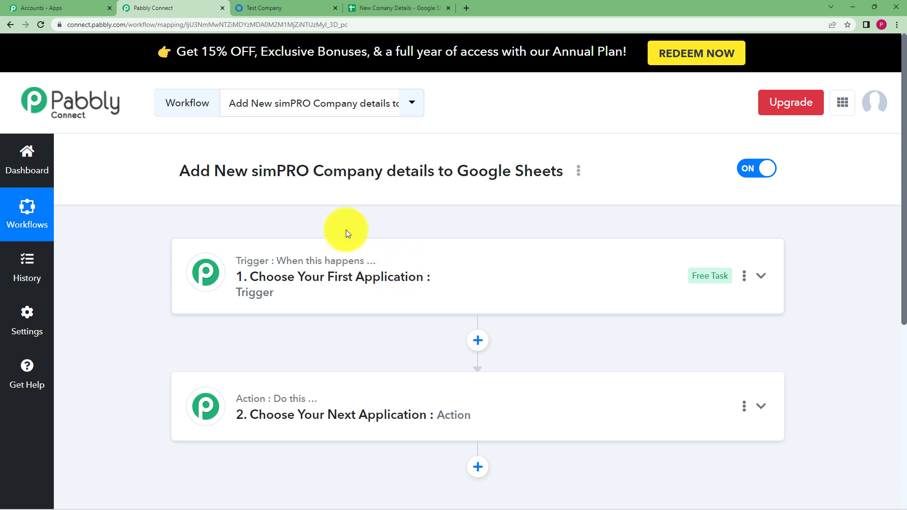
pyautogui.click(368, 256)
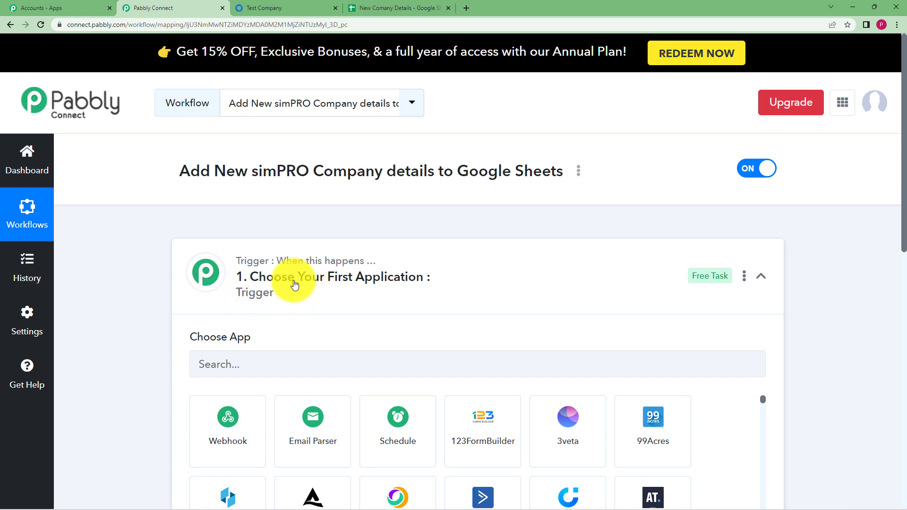
pyautogui.click(313, 265)
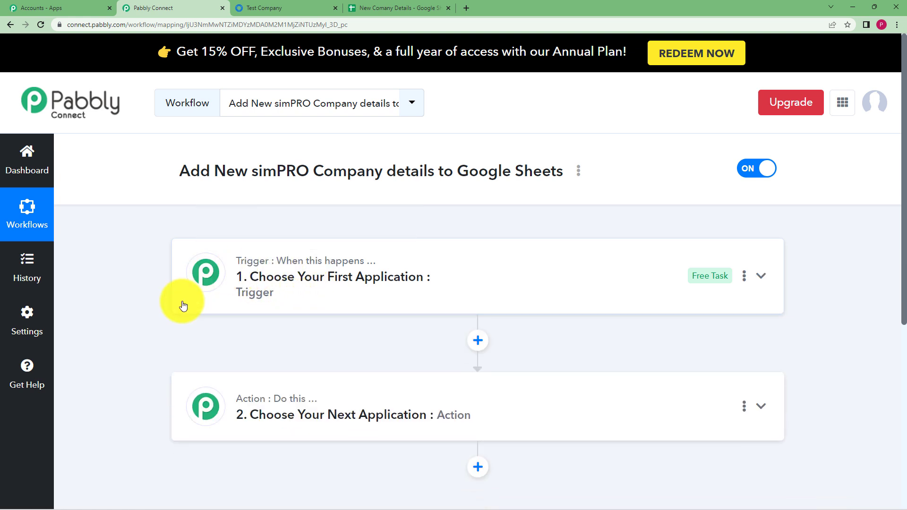
pyautogui.moveTo(299, 385)
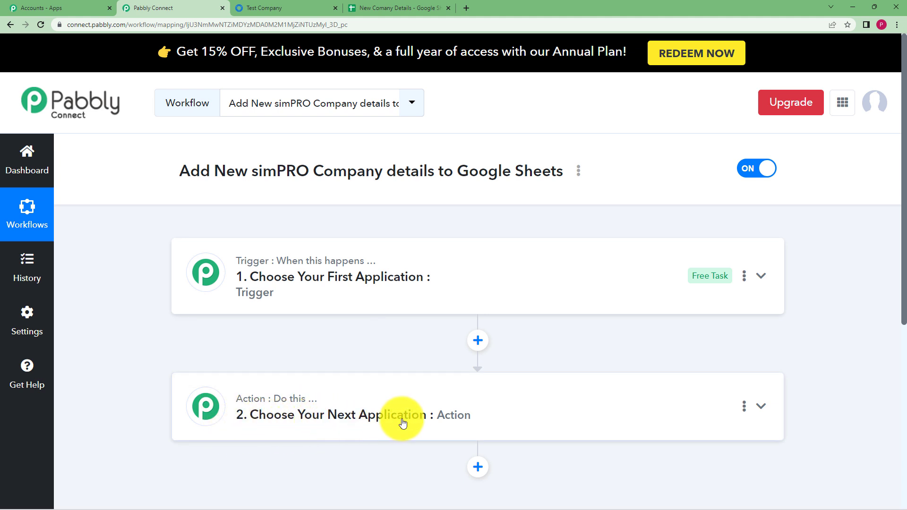
pyautogui.click(441, 273)
pyautogui.click(438, 363)
pyautogui.write('simp')
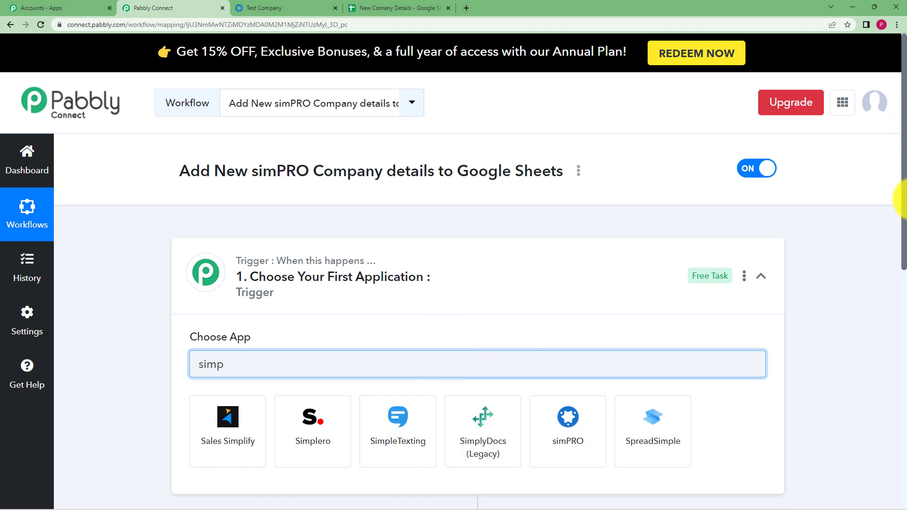
pyautogui.click(572, 435)
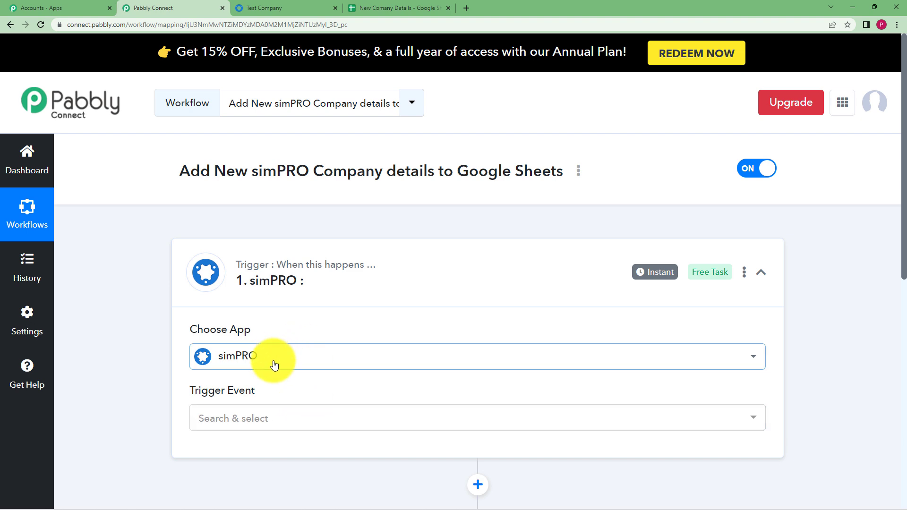
pyautogui.click(380, 4)
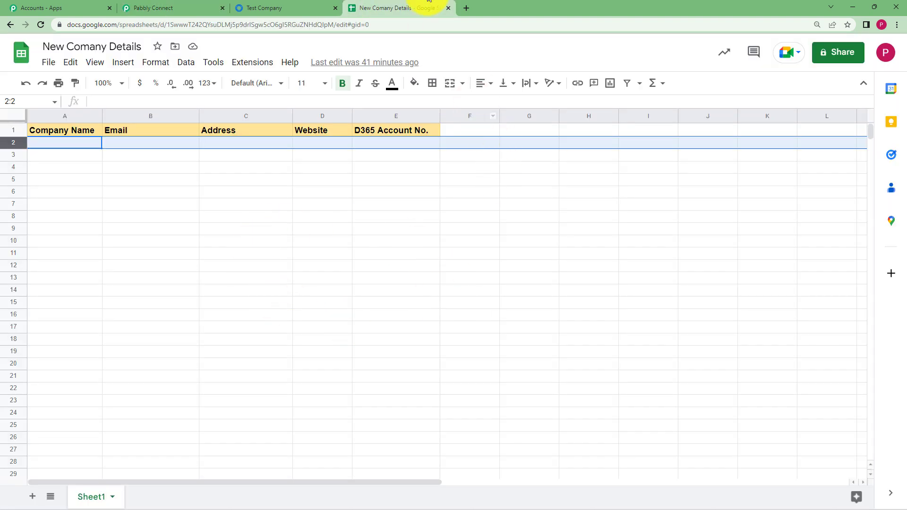
pyautogui.click(175, 5)
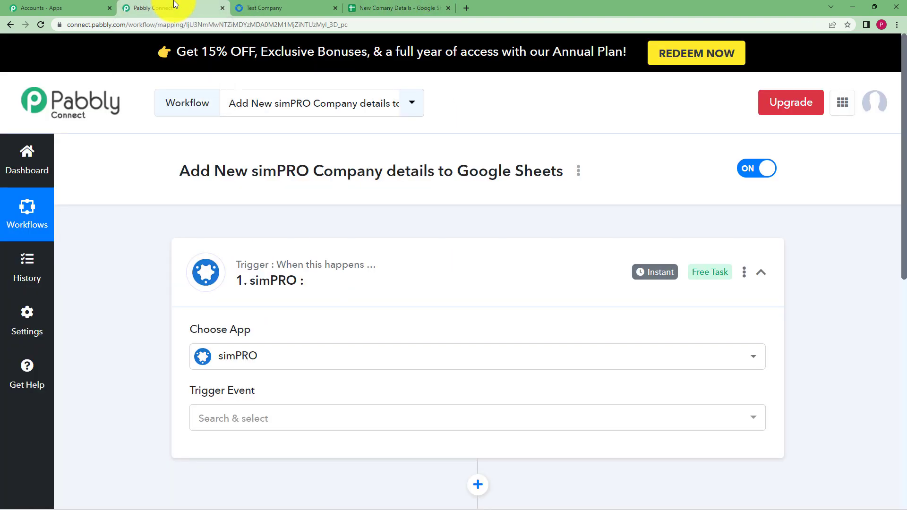
pyautogui.click(285, 420)
# - Set the trigger event to New Company Customer and start capturing the webhook response
pyautogui.click(307, 135)
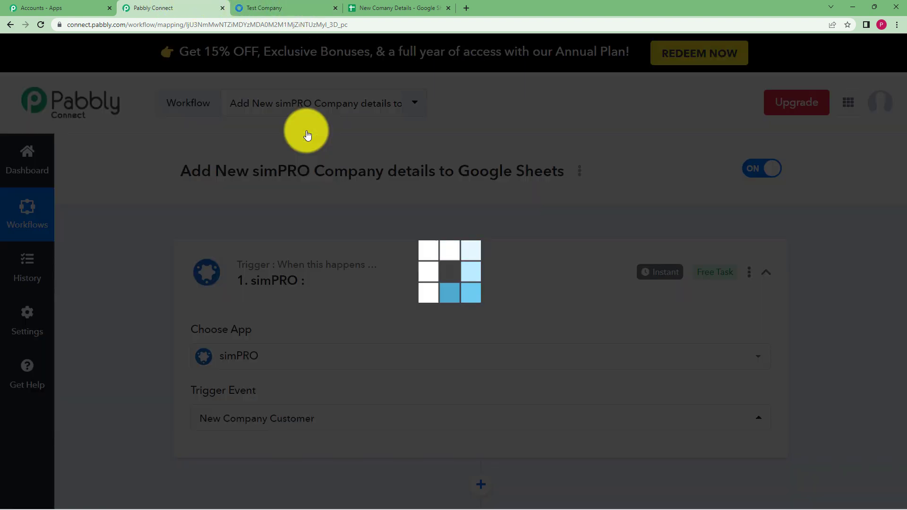
pyautogui.scroll(-1, 160, 343)
pyautogui.scroll(-4, 160, 342)
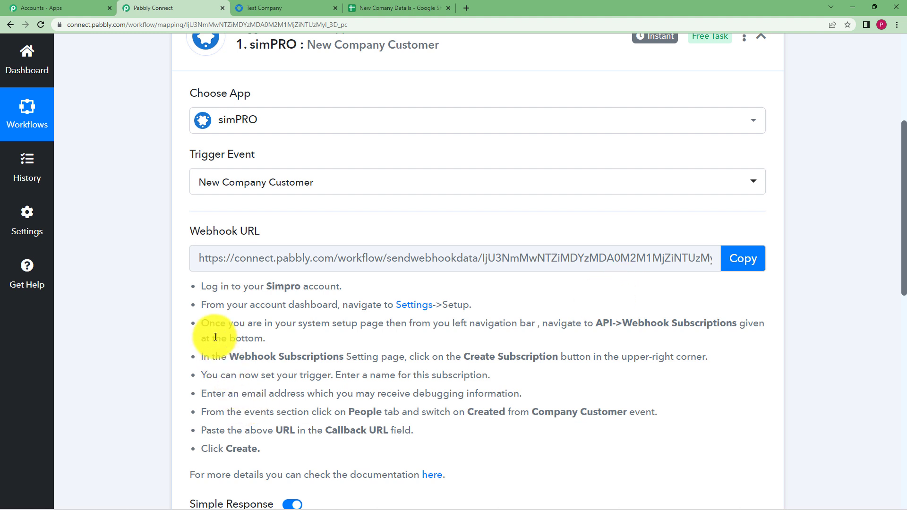
pyautogui.moveTo(199, 284); pyautogui.dragTo(356, 449)
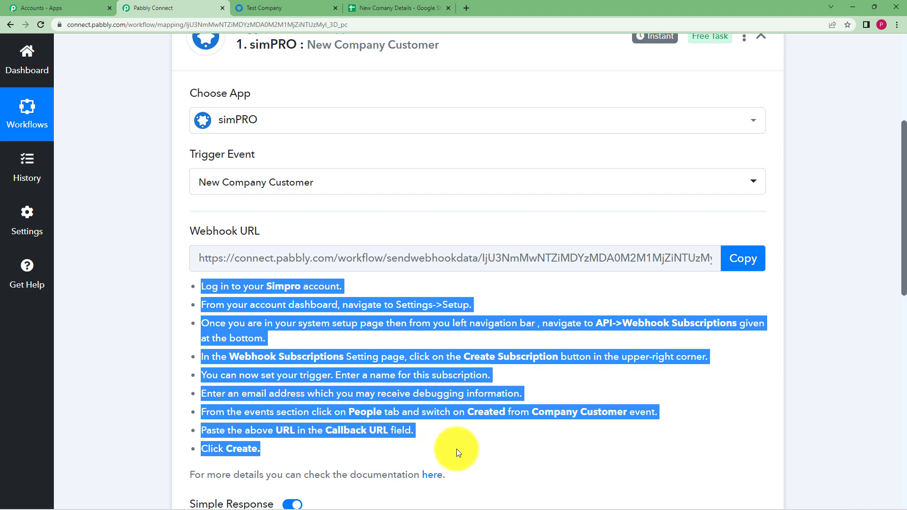
pyautogui.click(457, 449)
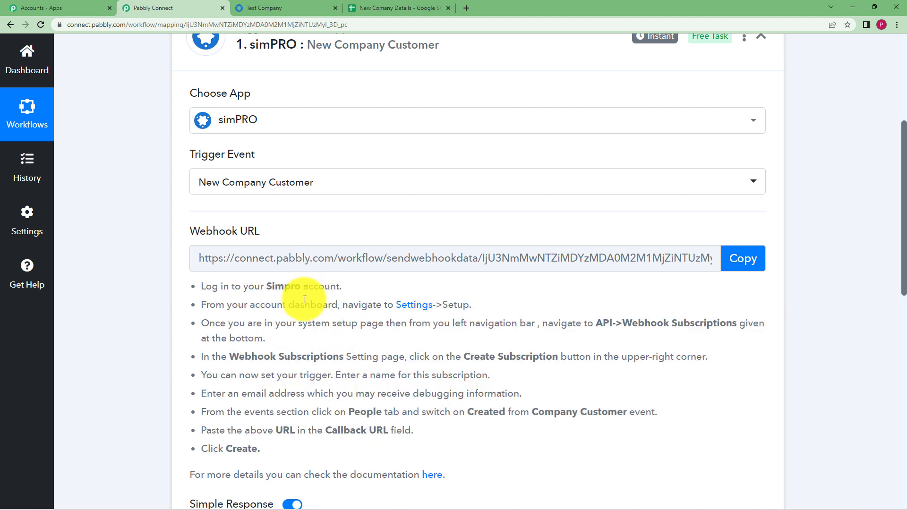
pyautogui.scroll(-2, 153, 416)
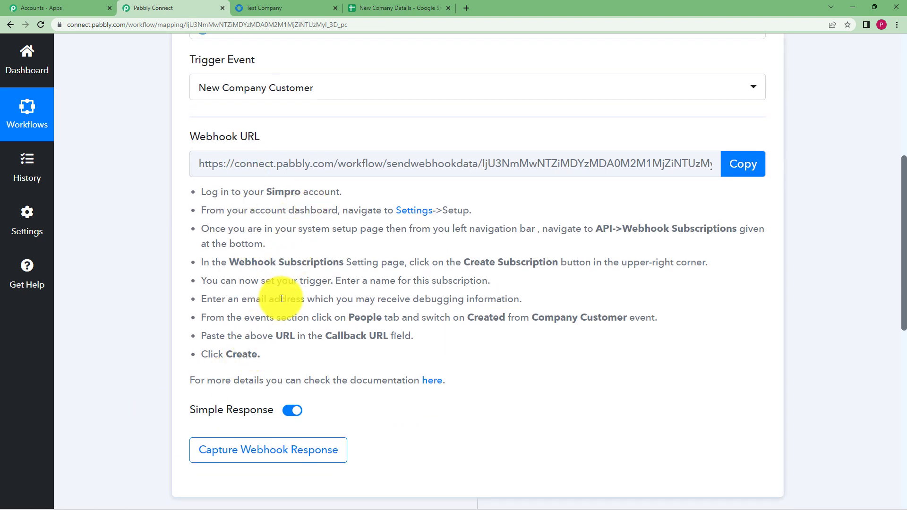
pyautogui.click(241, 458)
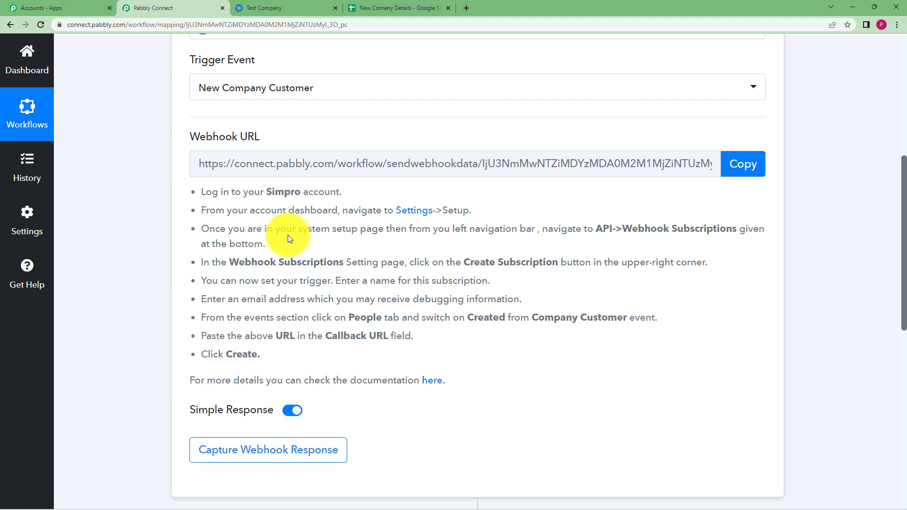
pyautogui.click(256, 6)
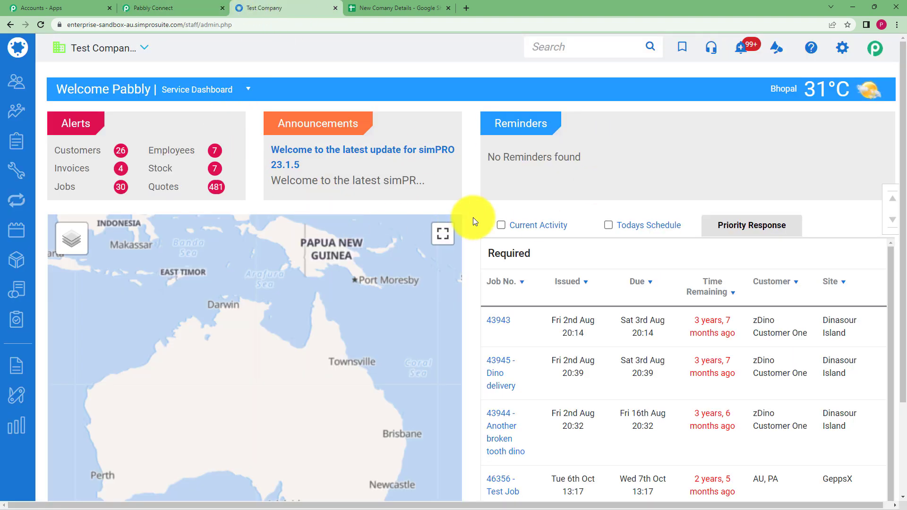
# - Go to simPRO Setup › API › Webhook Subscriptions
pyautogui.click(846, 53)
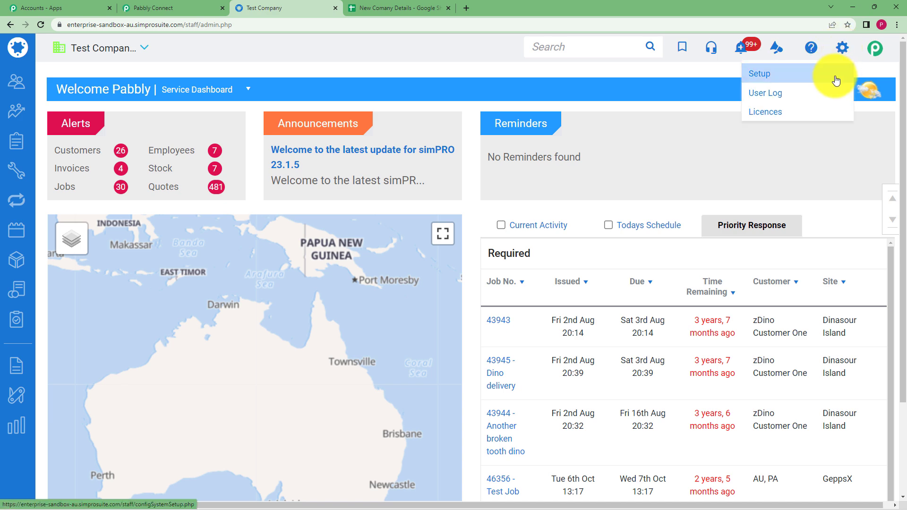
pyautogui.click(833, 80)
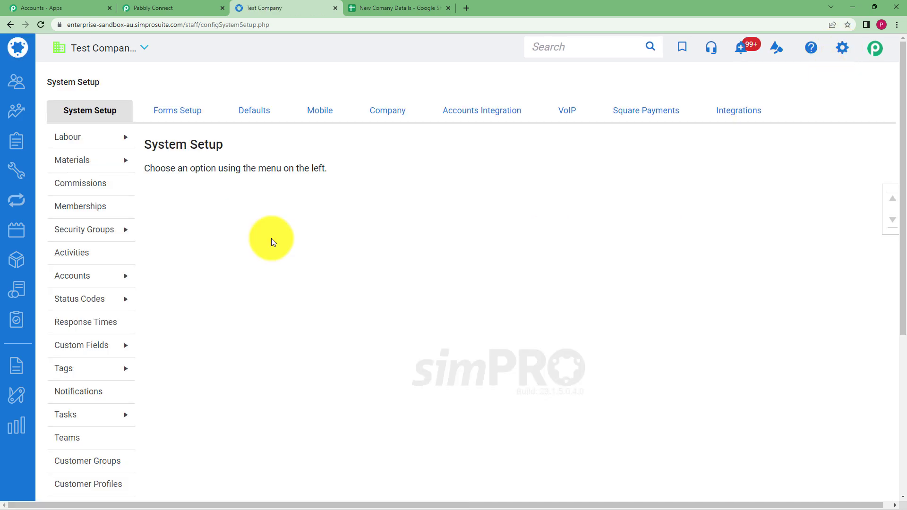
pyautogui.moveTo(101, 274)
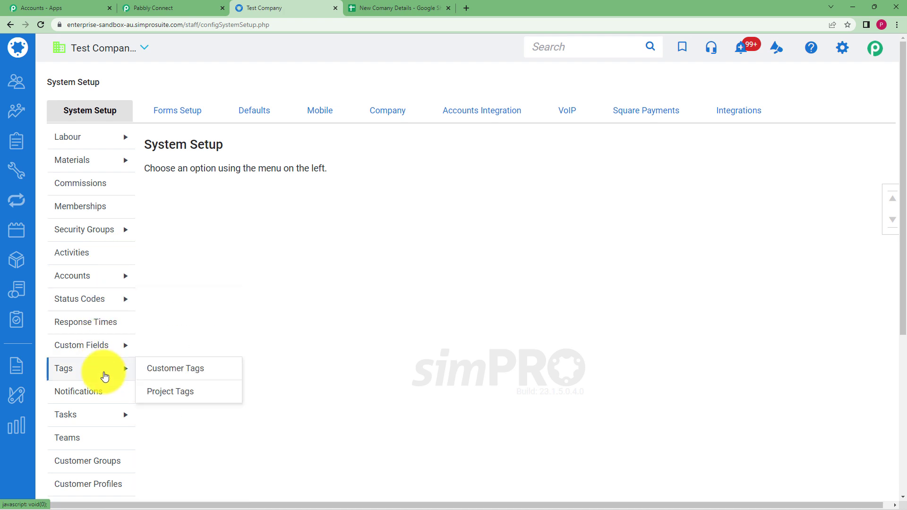
pyautogui.moveTo(118, 237)
pyautogui.scroll(-5, 109, 278)
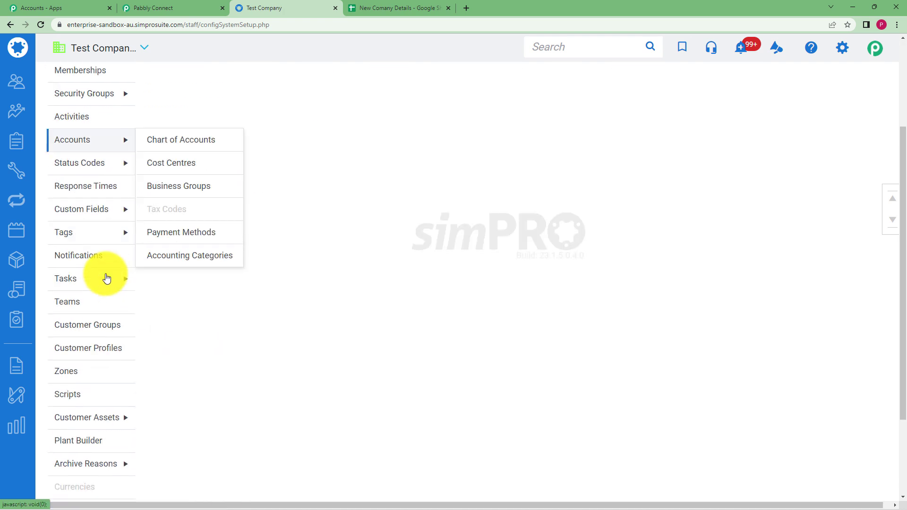
pyautogui.moveTo(88, 420)
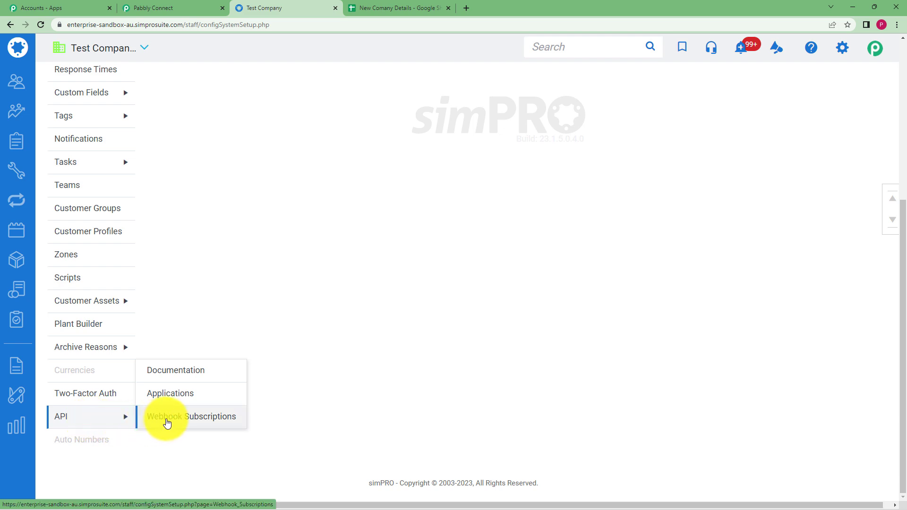
pyautogui.click(167, 422)
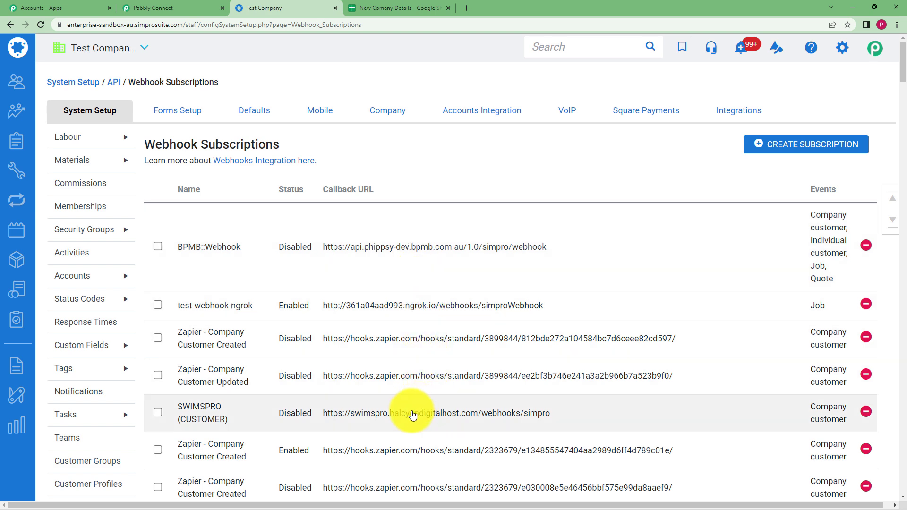
# - Start a new subscription named 'New company details to Sheets' and enter a debugging e-mail address
pyautogui.click(769, 147)
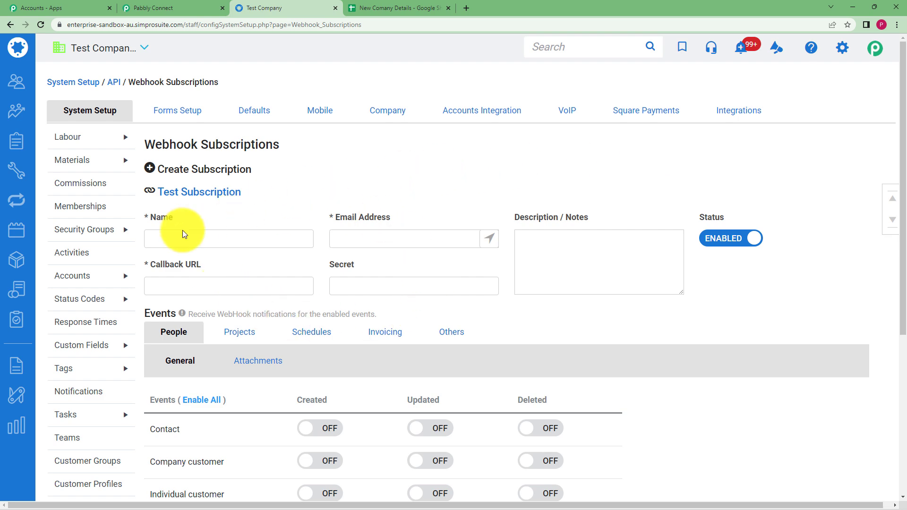
pyautogui.click(198, 7)
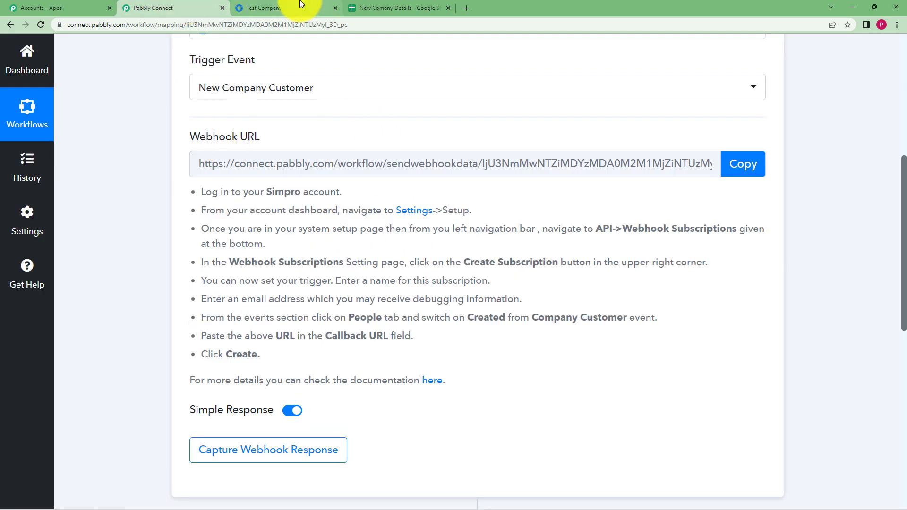
pyautogui.click(301, 4)
pyautogui.click(189, 236)
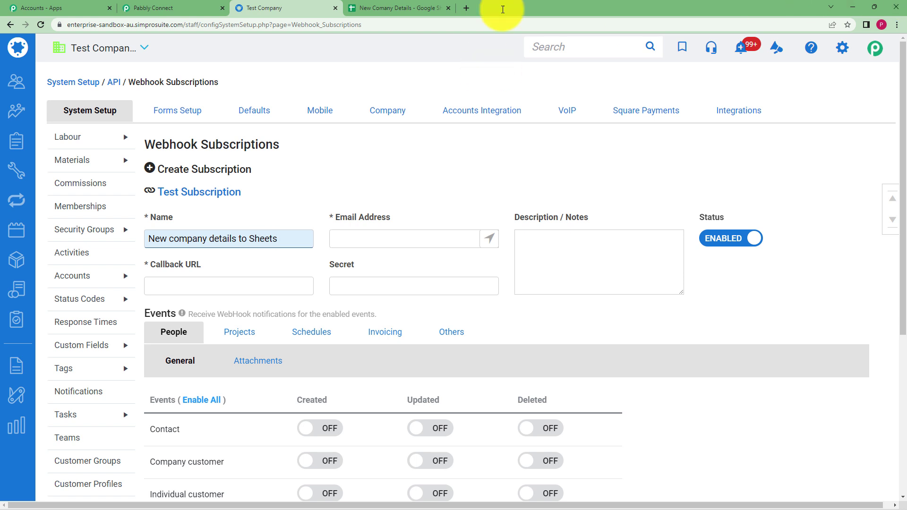
pyautogui.click(416, 237)
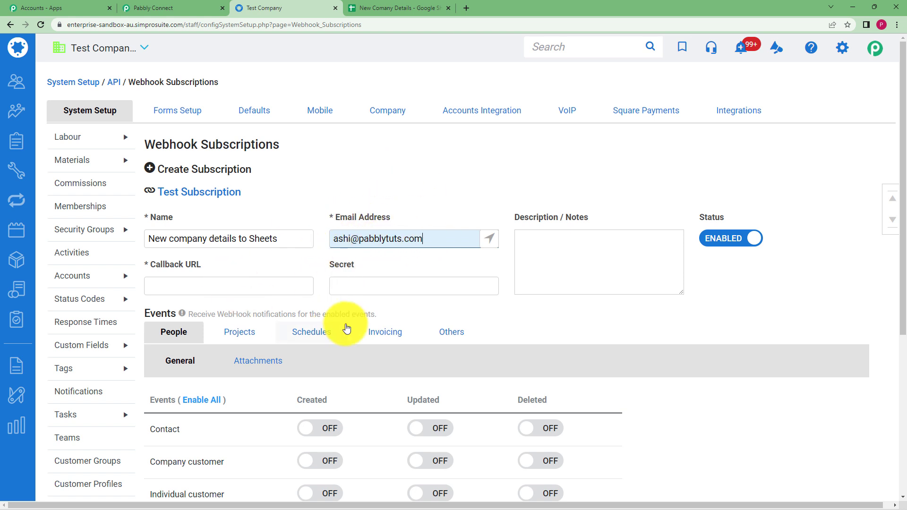
# - Copy the Pabbly Connect webhook URL for the callback field
pyautogui.click(217, 286)
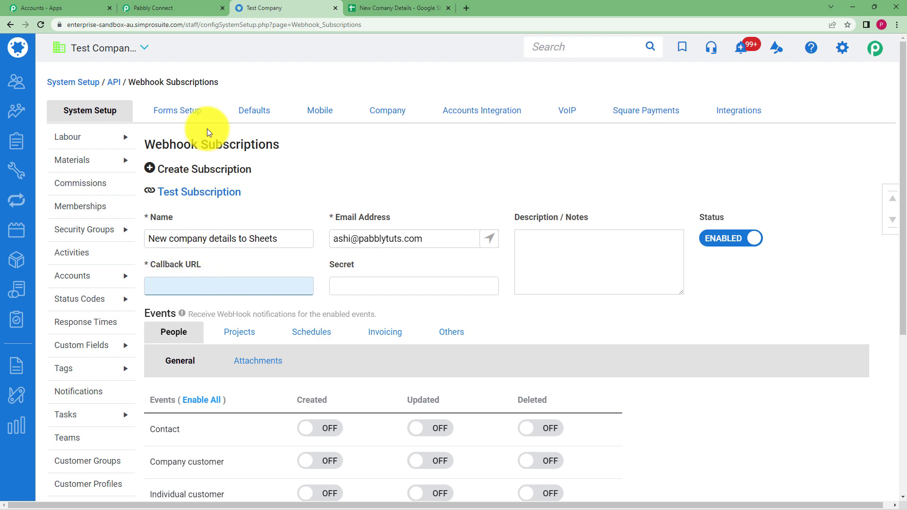
pyautogui.click(172, 7)
pyautogui.click(748, 163)
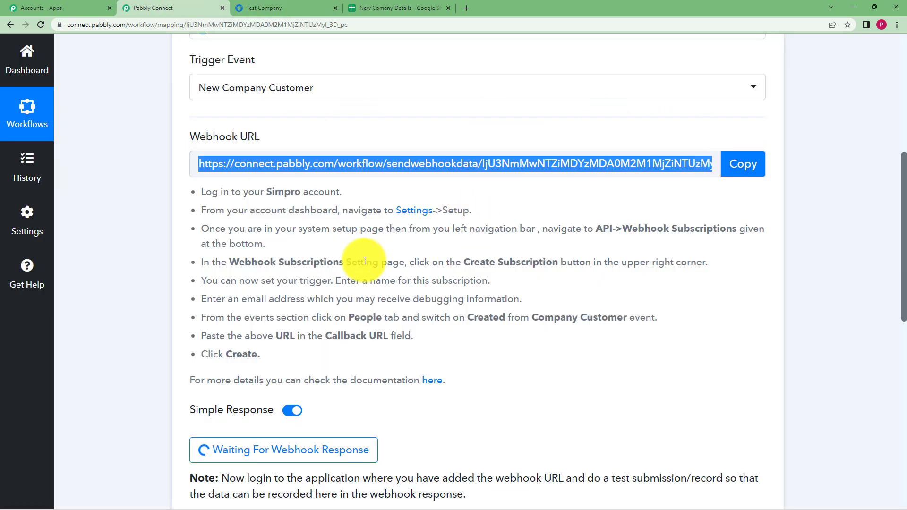
# - Paste the webhook URL as Callback URL and turn on Created for Contact, Company, Individual, Employee and Site
pyautogui.click(255, 8)
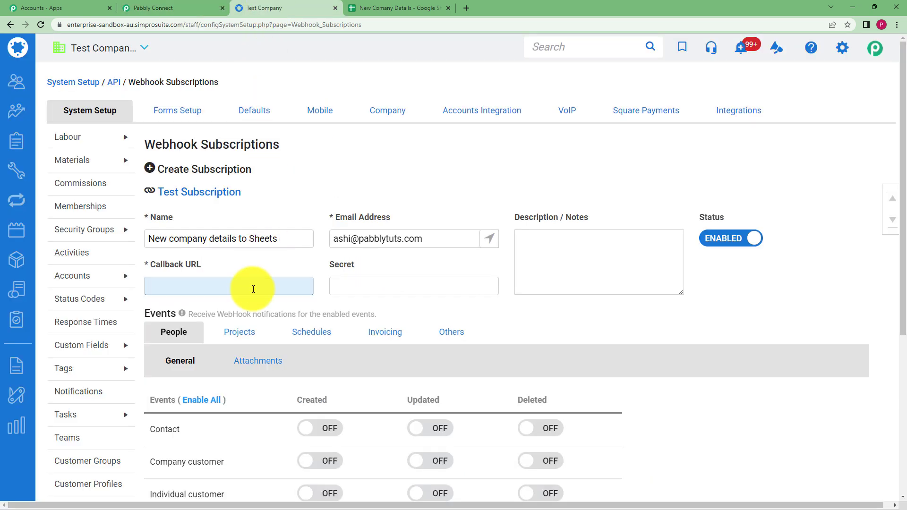
pyautogui.hotkey('ctrl', 'v')
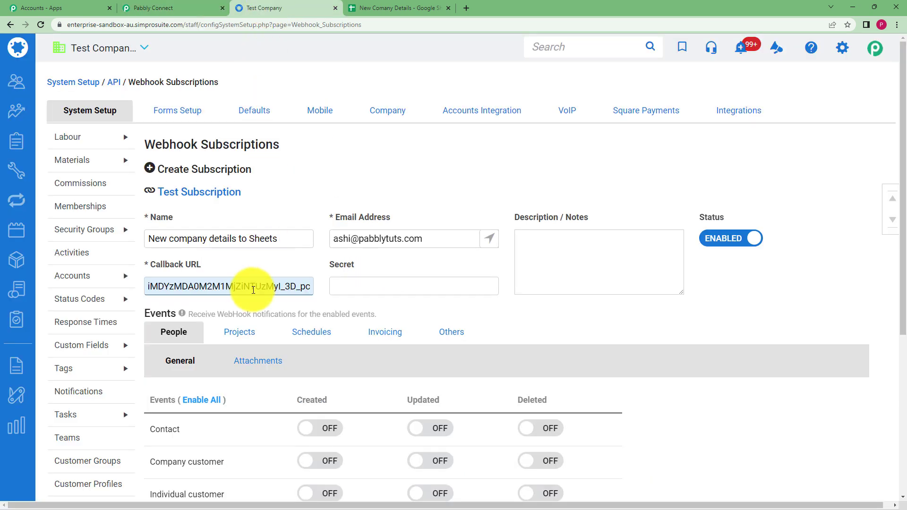
pyautogui.scroll(-2, 177, 326)
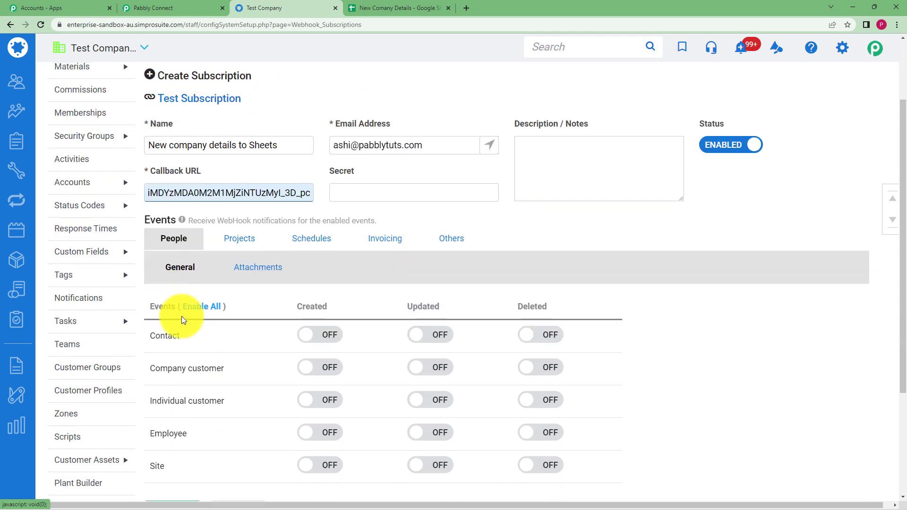
pyautogui.click(182, 243)
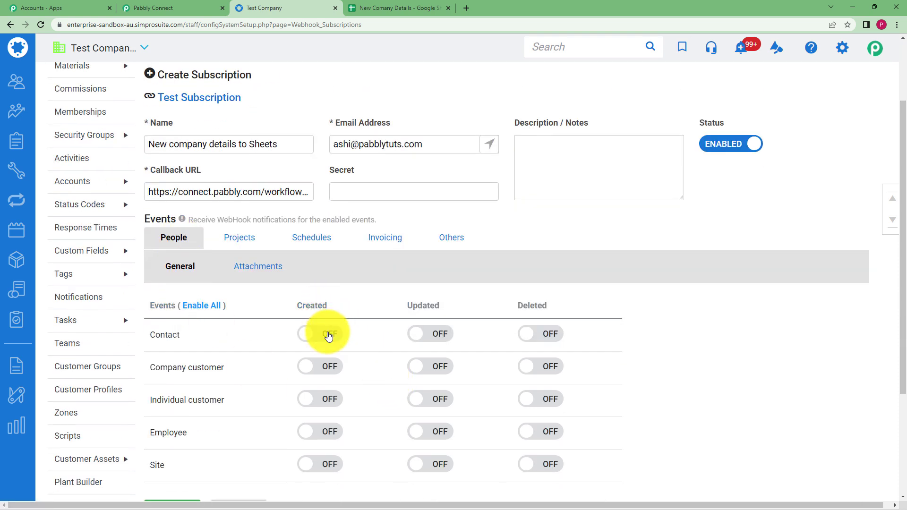
pyautogui.click(327, 333)
pyautogui.click(334, 373)
pyautogui.click(330, 401)
pyautogui.click(326, 432)
pyautogui.click(318, 465)
# - Create the webhook subscription and dismiss the confirmation
pyautogui.scroll(-2, 274, 359)
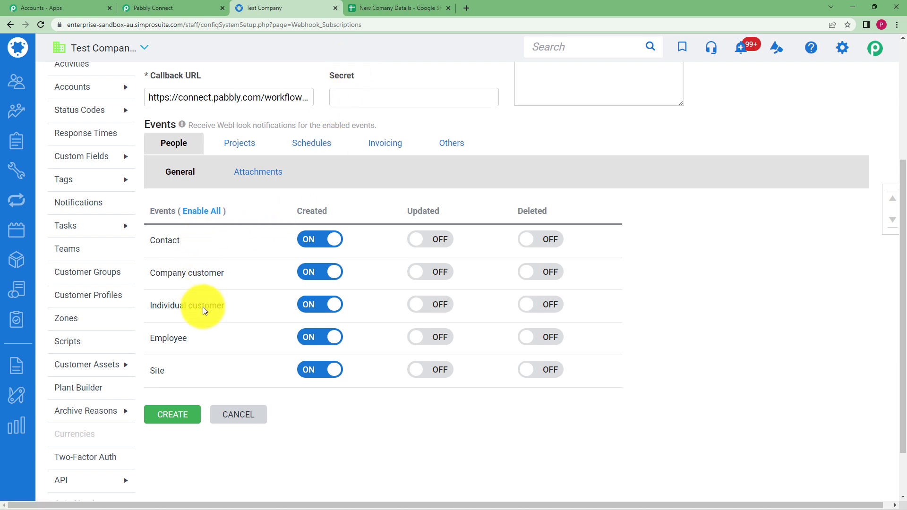
pyautogui.scroll(1, 345, 163)
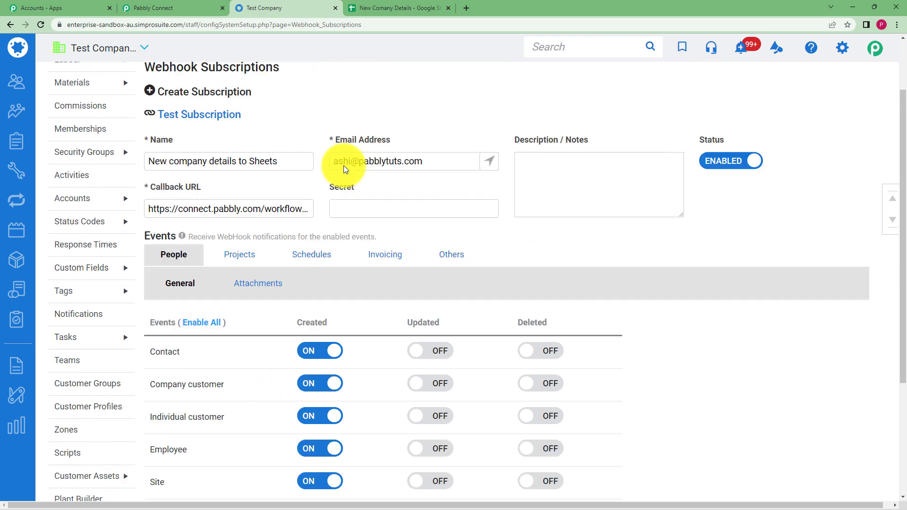
pyautogui.click(173, 462)
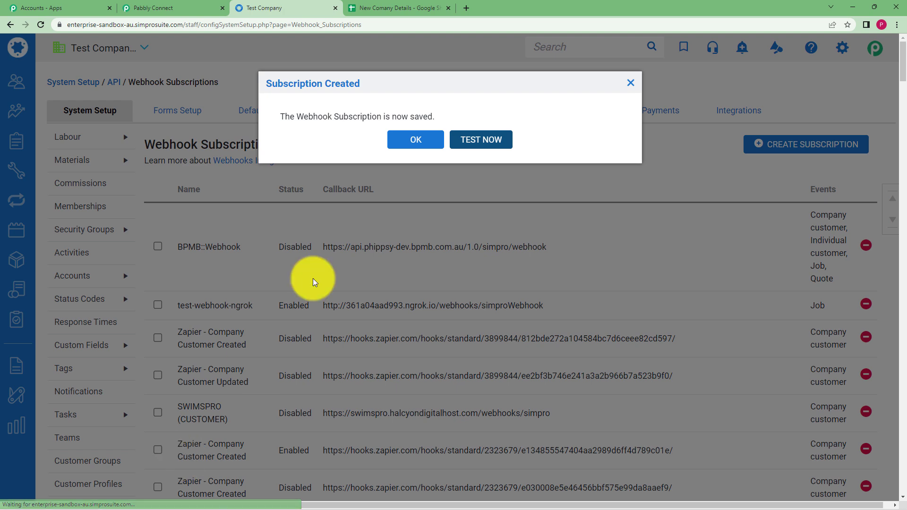
pyautogui.click(409, 141)
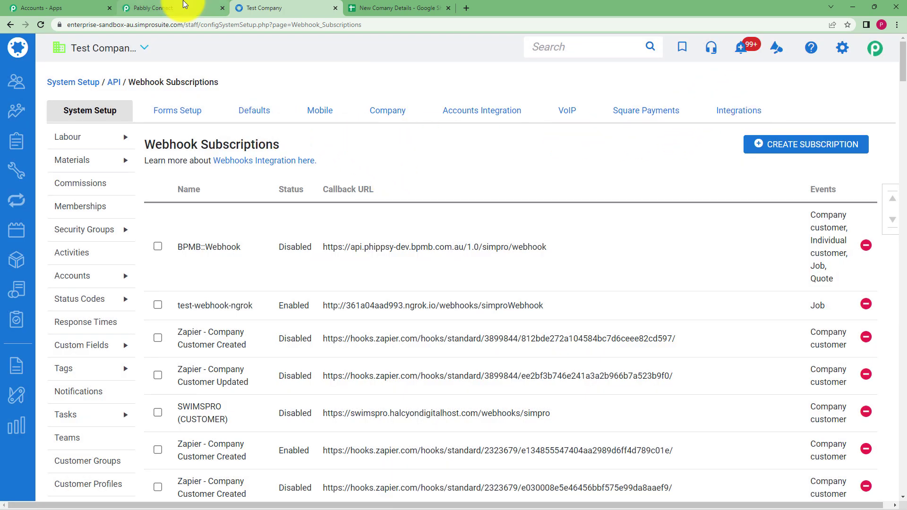
# - Set Pabbly Connect waiting for a webhook response again, then return to the simPRO dashboard
pyautogui.click(181, 8)
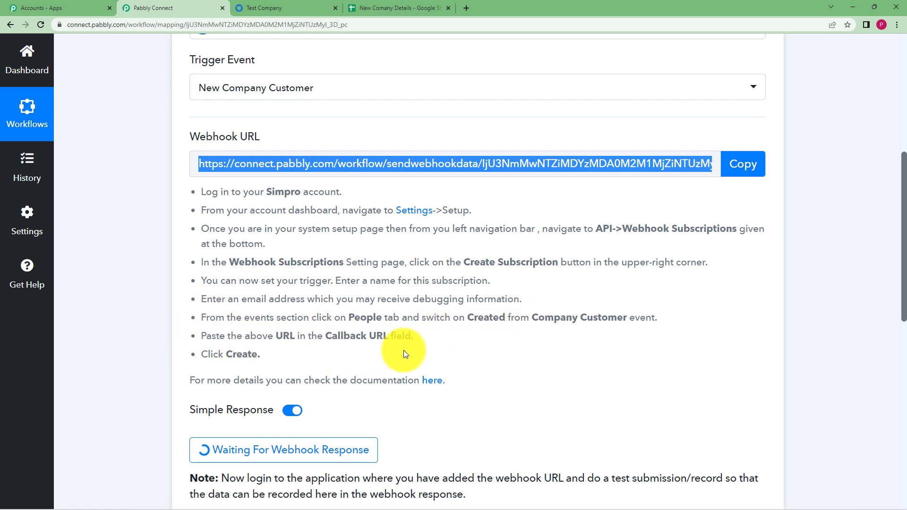
pyautogui.scroll(-3, 403, 350)
pyautogui.scroll(5, 405, 350)
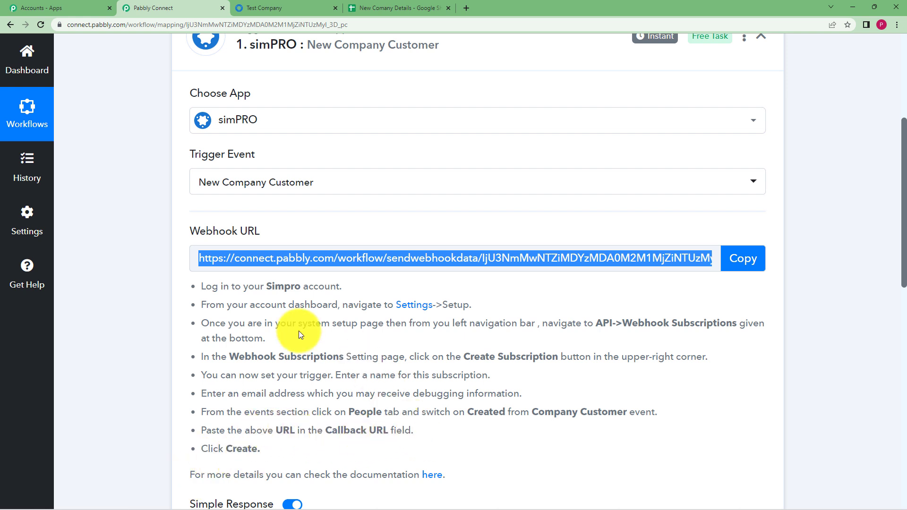
pyautogui.click(125, 240)
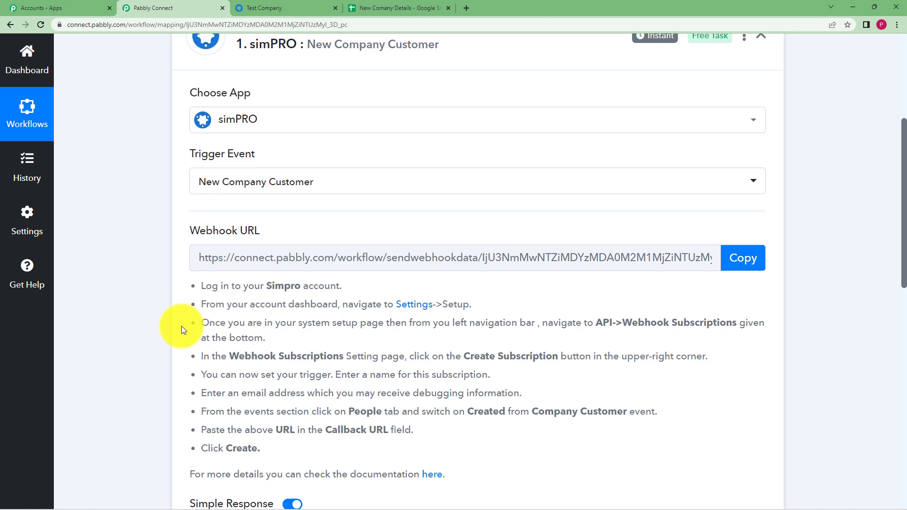
pyautogui.scroll(-3, 181, 326)
pyautogui.click(316, 414)
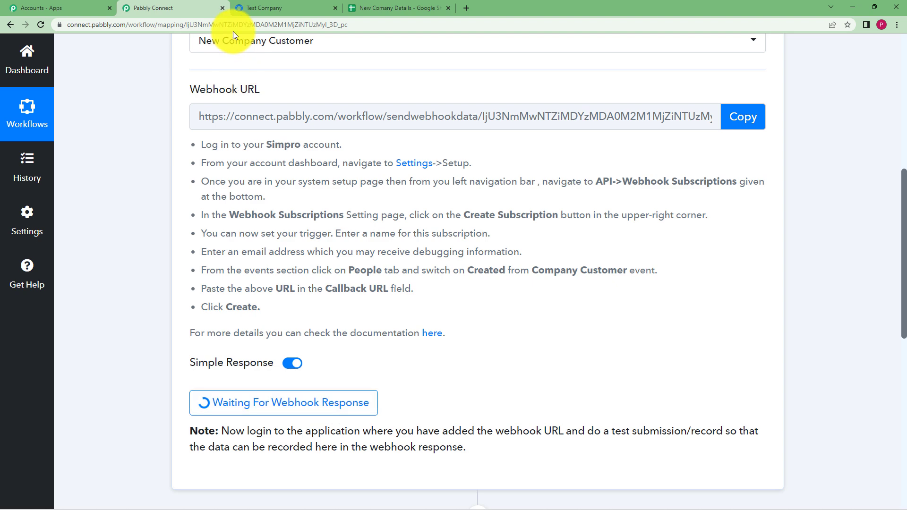
pyautogui.click(265, 8)
pyautogui.click(21, 51)
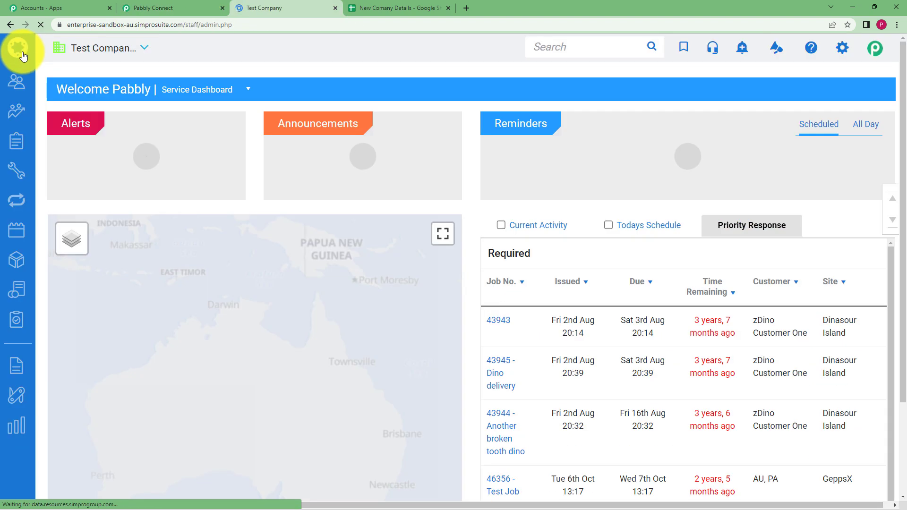
# - Start a new customer 'Magnet Brains Ltd' with website magnetbrains.com and the company e-mail
pyautogui.moveTo(17, 82)
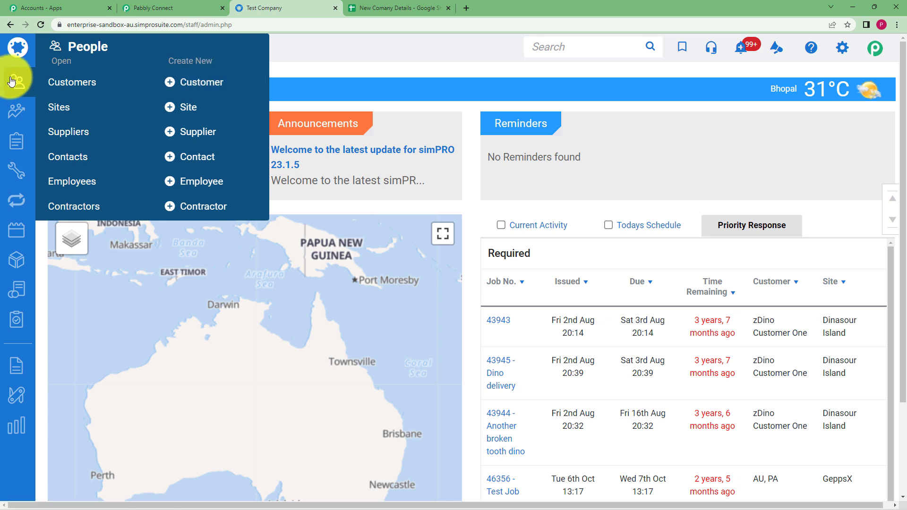
pyautogui.click(202, 87)
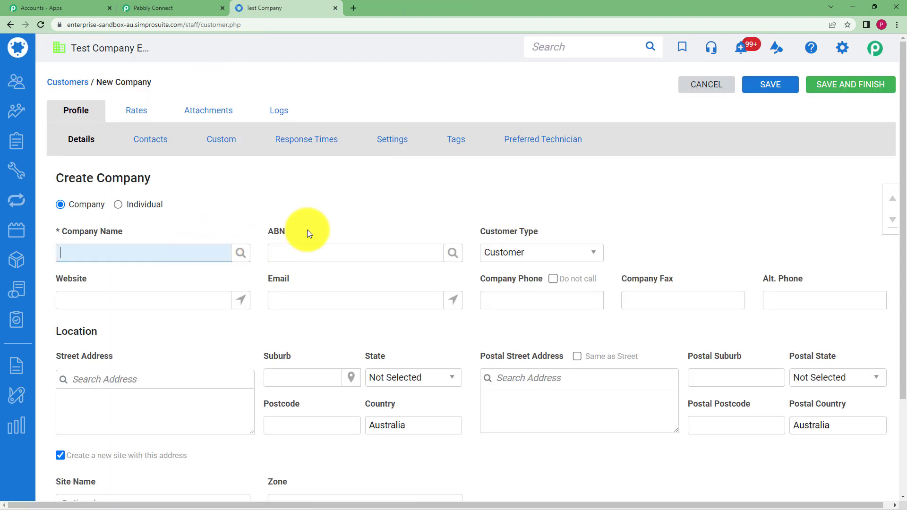
pyautogui.write('net Brains Ltd')
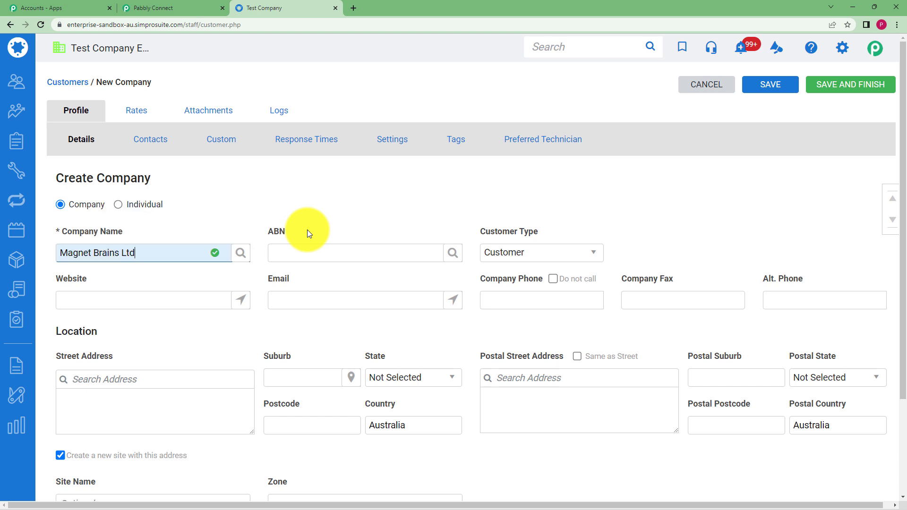
pyautogui.click(189, 298)
pyautogui.write('magnetbrains.com')
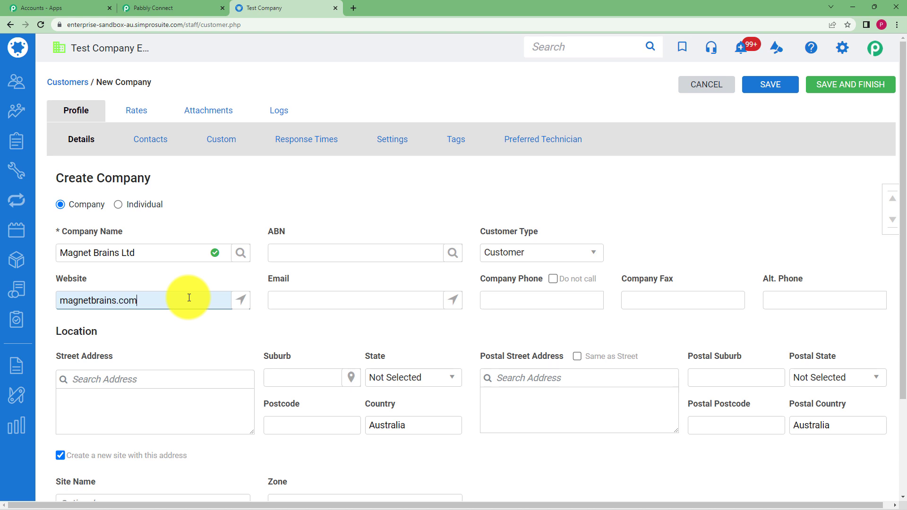
pyautogui.click(300, 301)
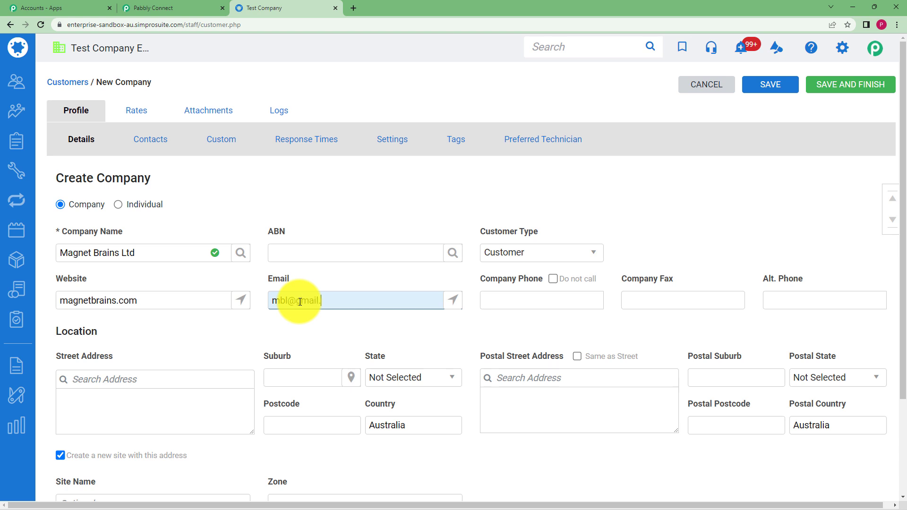
# - Enter the company phone, reuse it as Alt. Phone, fill in the street address, and untick Create a new site
pyautogui.click(572, 302)
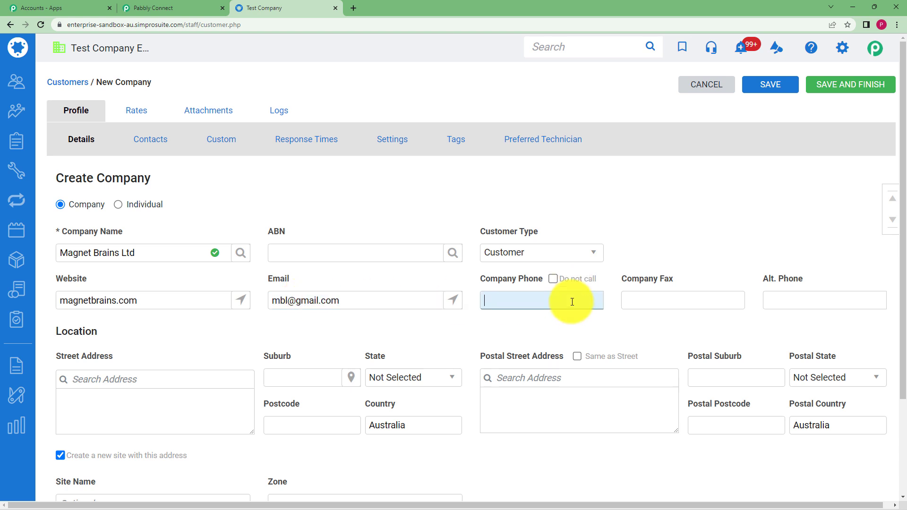
pyautogui.write('91111111123')
pyautogui.hotkey('ctrl', 'a')
pyautogui.hotkey('ctrl', 'c')
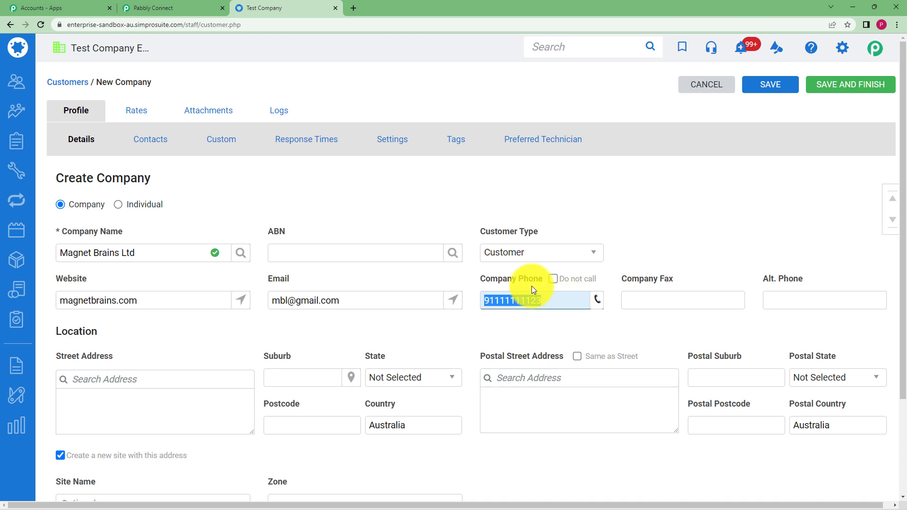
pyautogui.click(780, 301)
pyautogui.hotkey('ctrl', 'v')
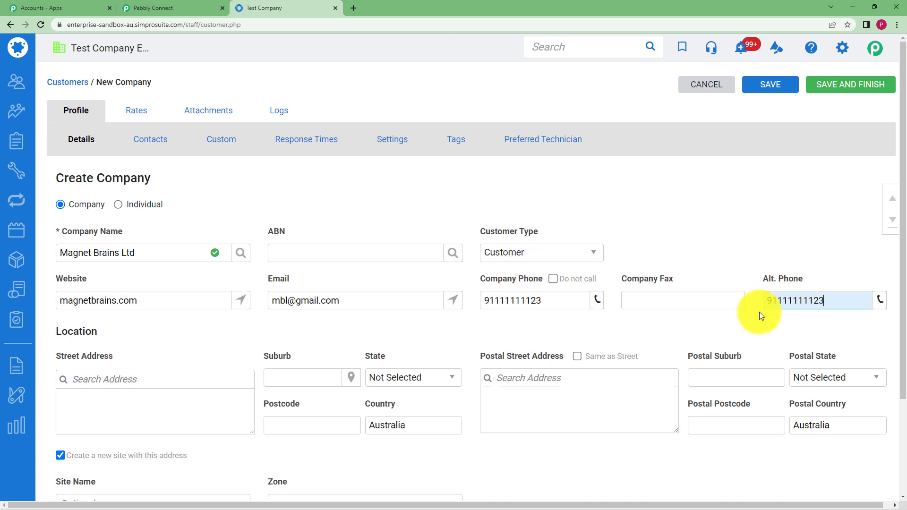
pyautogui.click(156, 397)
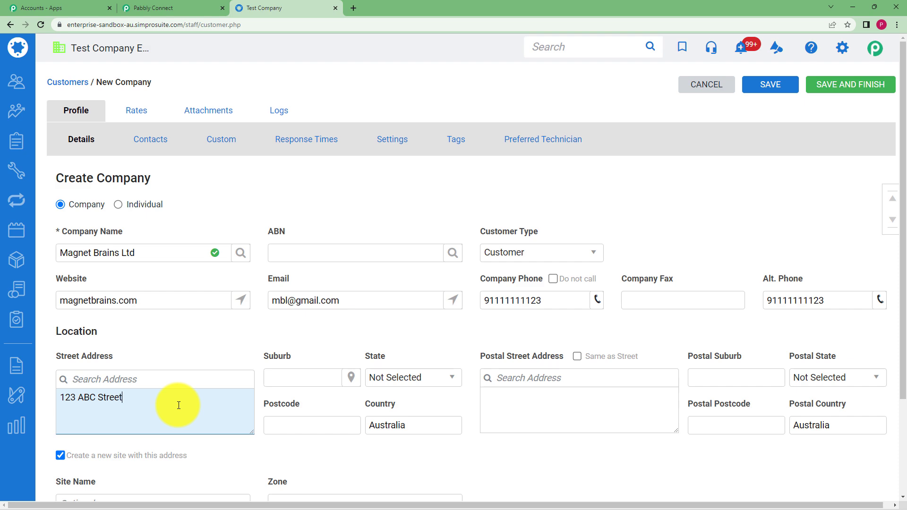
pyautogui.click(283, 334)
pyautogui.scroll(-3, 351, 336)
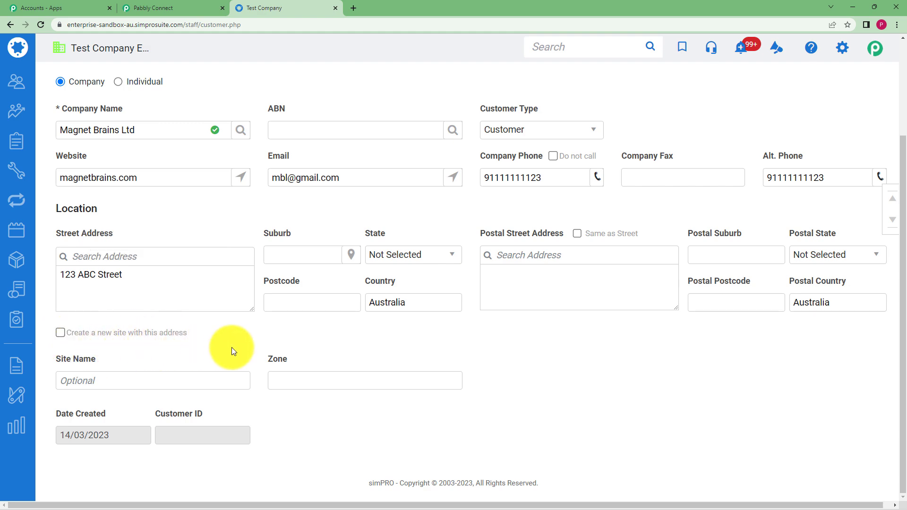
pyautogui.scroll(3, 233, 348)
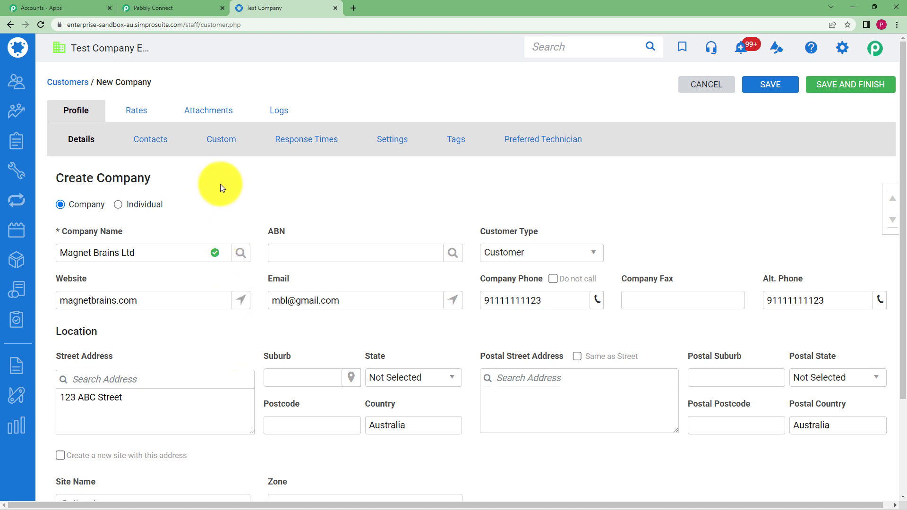
pyautogui.click(217, 140)
# - Enter the D365 account number on the Custom tab and save the customer with Save and Finish
pyautogui.click(125, 387)
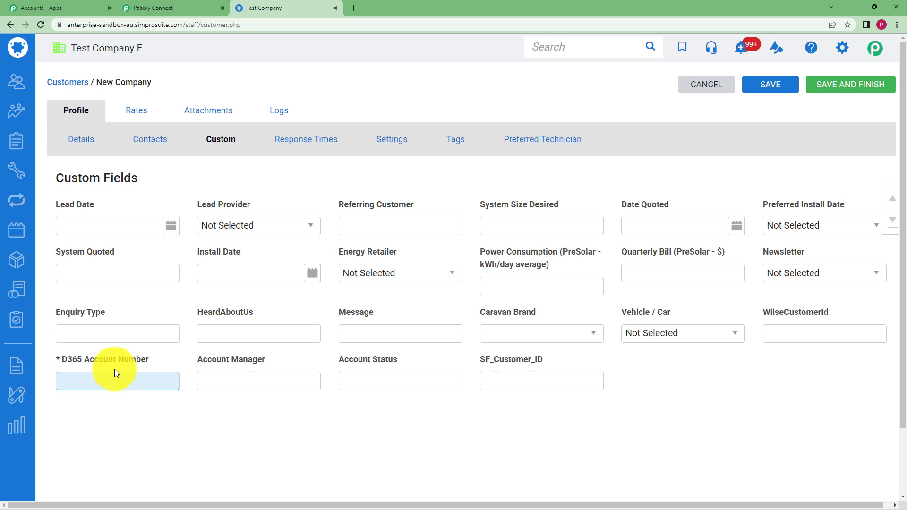
pyautogui.moveTo(61, 359); pyautogui.dragTo(54, 359)
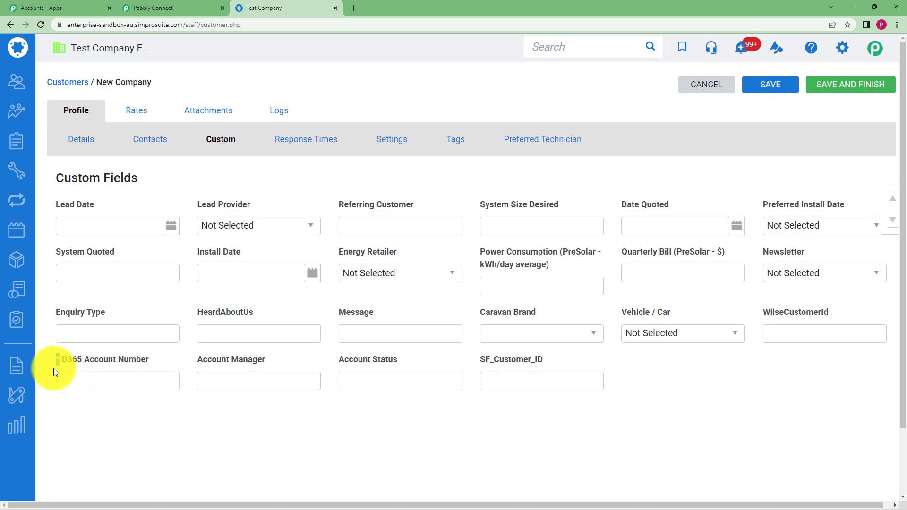
pyautogui.click(69, 380)
pyautogui.click(100, 383)
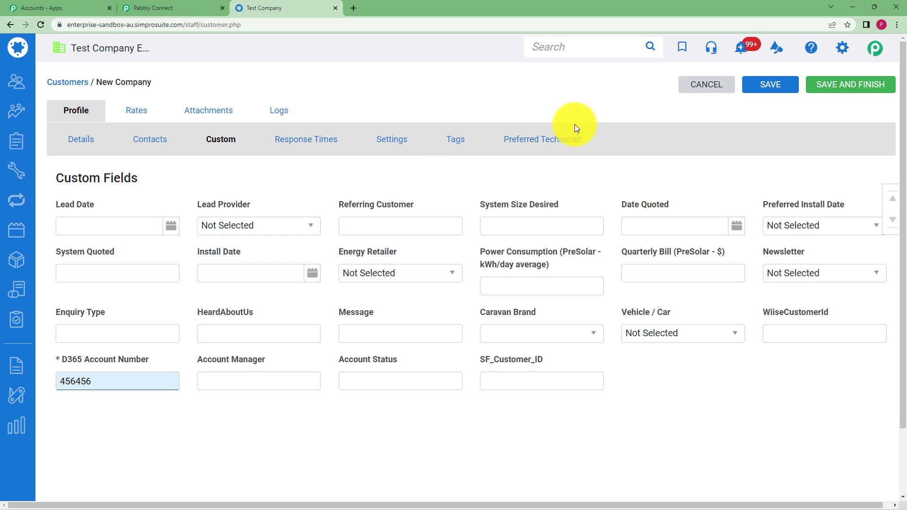
pyautogui.click(868, 86)
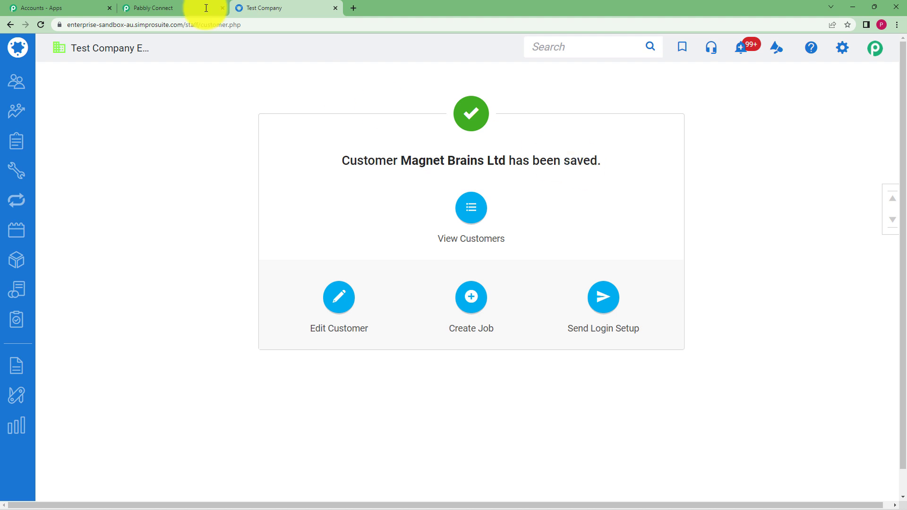
pyautogui.click(165, 8)
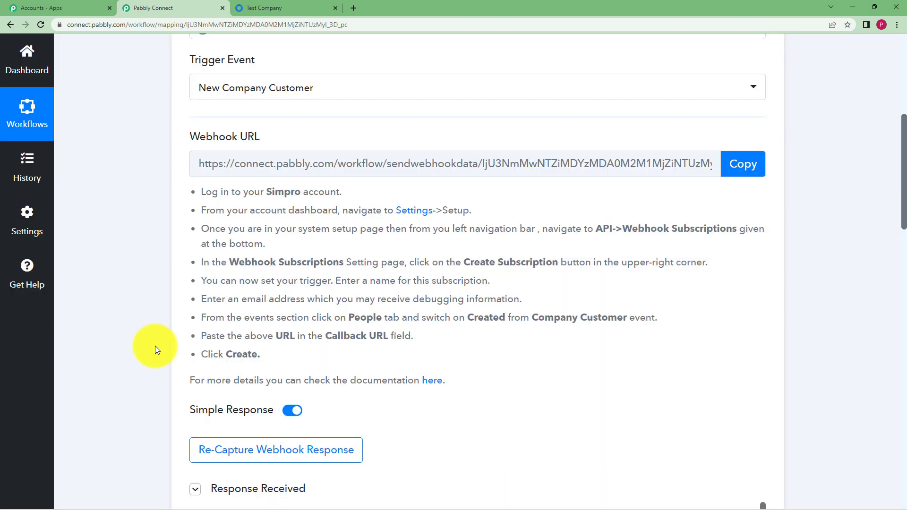
# - Review the trigger's captured response, checking Reference CustomerID 24035 and Reference CompanyID
pyautogui.scroll(-7, 156, 349)
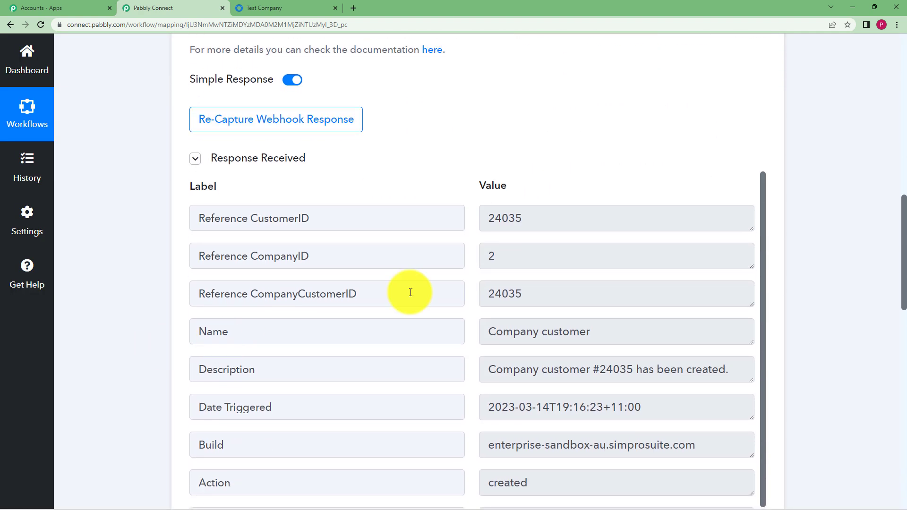
pyautogui.scroll(-1, 541, 191)
pyautogui.click(517, 202)
pyautogui.click(555, 238)
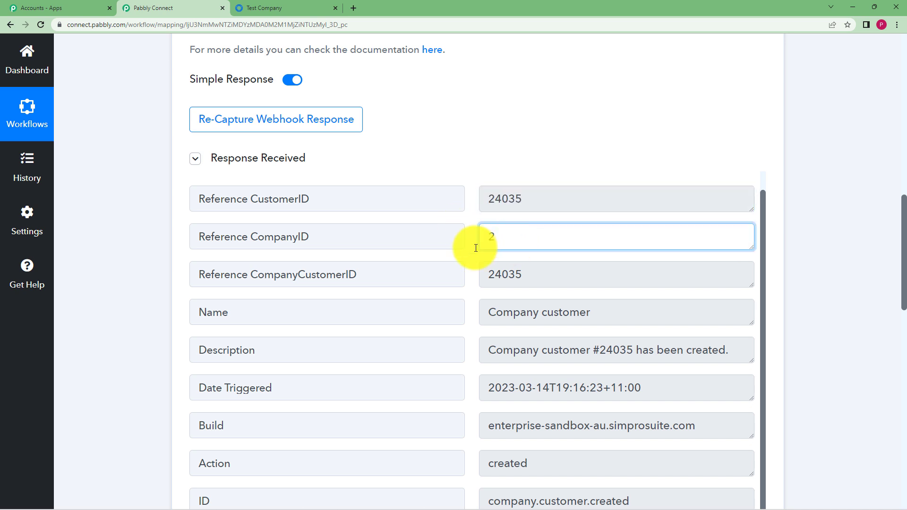
pyautogui.click(223, 277)
pyautogui.scroll(-3, 503, 308)
pyautogui.scroll(1, 502, 308)
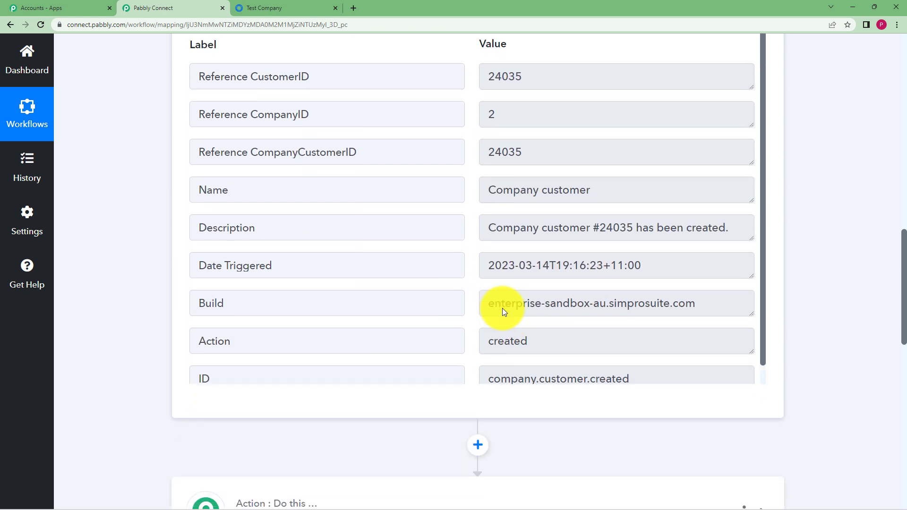
pyautogui.scroll(-1, 509, 230)
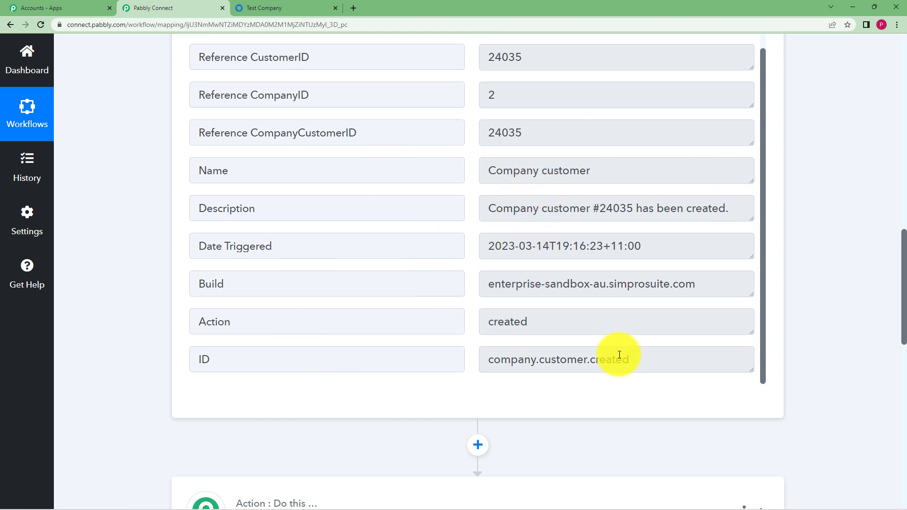
# - Compare with the saved customer in simPRO, then collapse the Response Received details
pyautogui.click(321, 8)
pyautogui.click(172, 8)
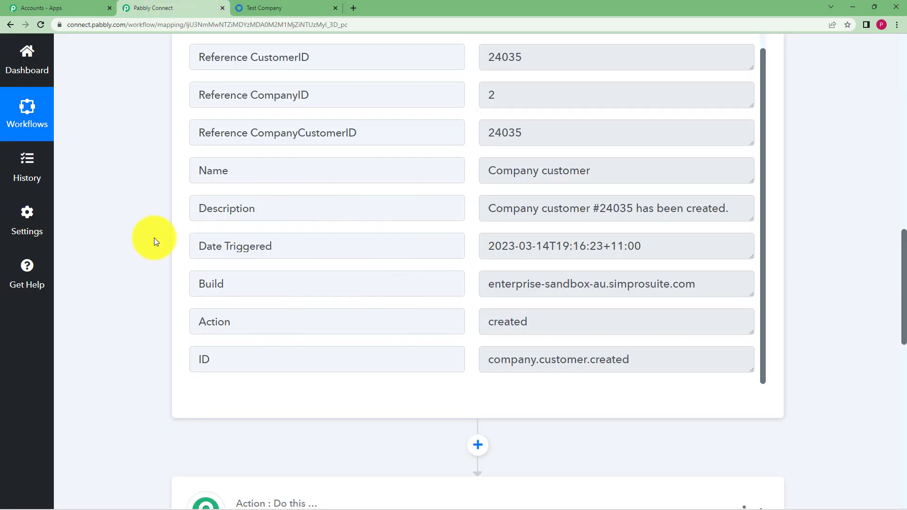
pyautogui.scroll(1, 148, 236)
pyautogui.scroll(3, 149, 236)
pyautogui.click(195, 208)
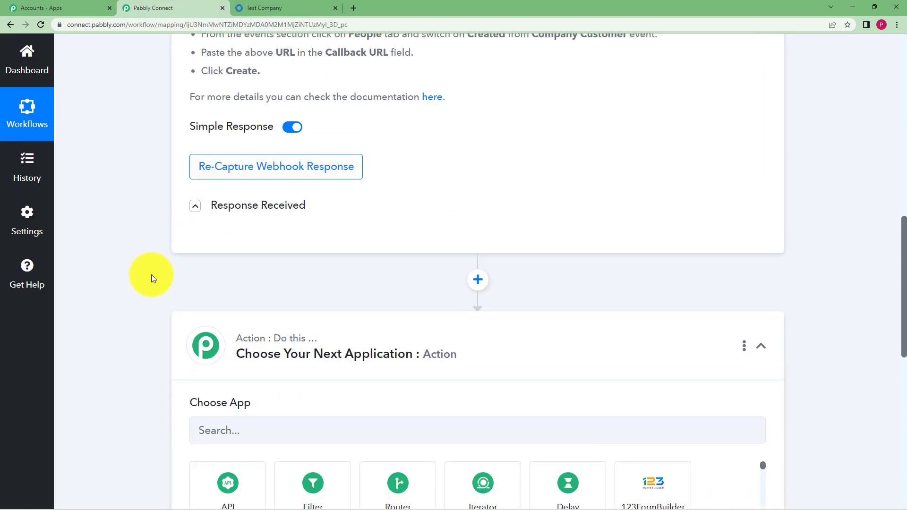
pyautogui.scroll(3, 152, 276)
pyautogui.scroll(7, 151, 274)
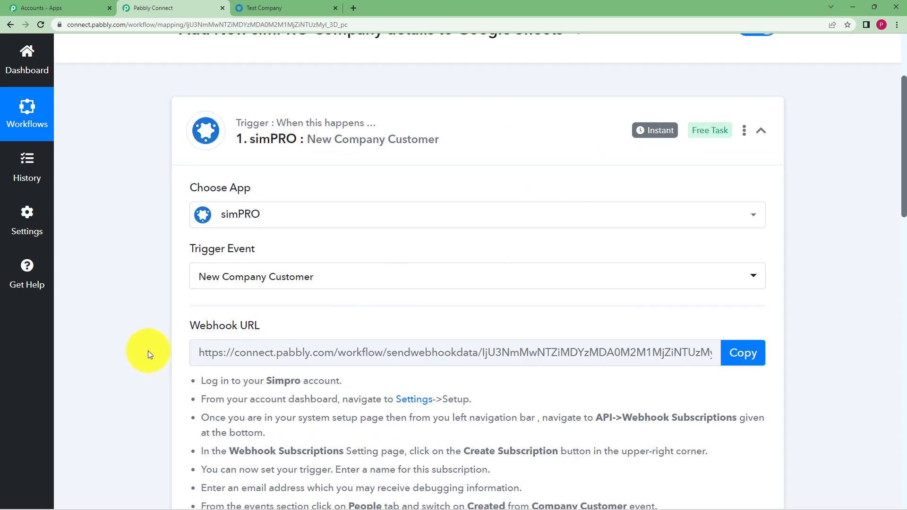
# - Search for 'Simpro' and choose simPRO as the action step's app
pyautogui.scroll(-6, 163, 358)
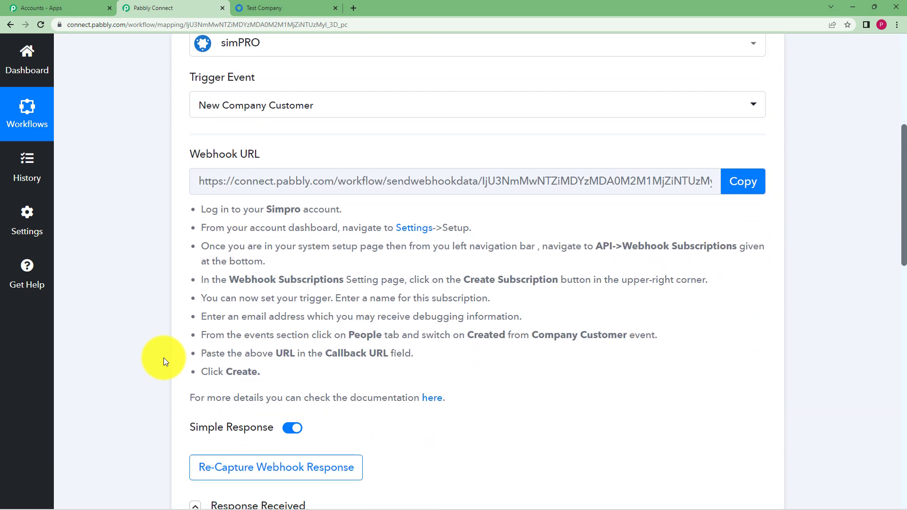
pyautogui.scroll(-2, 163, 361)
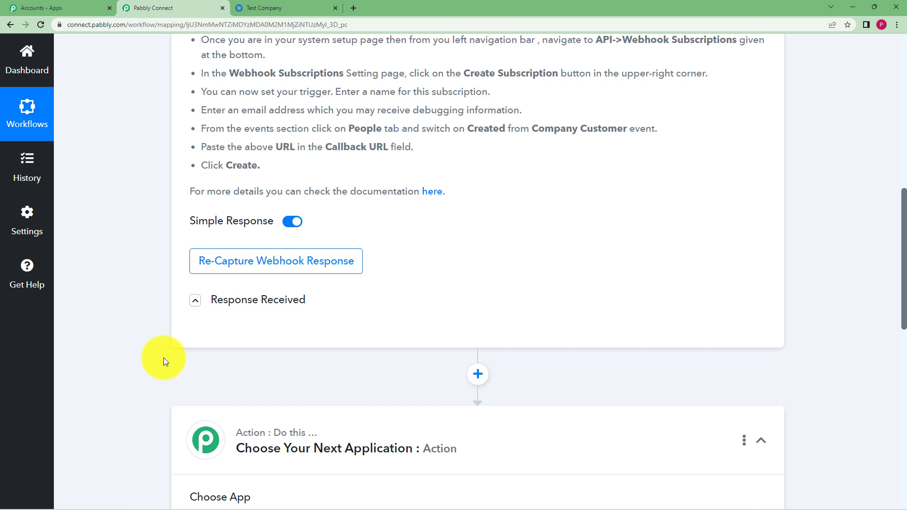
pyautogui.scroll(-3, 163, 358)
pyautogui.click(241, 382)
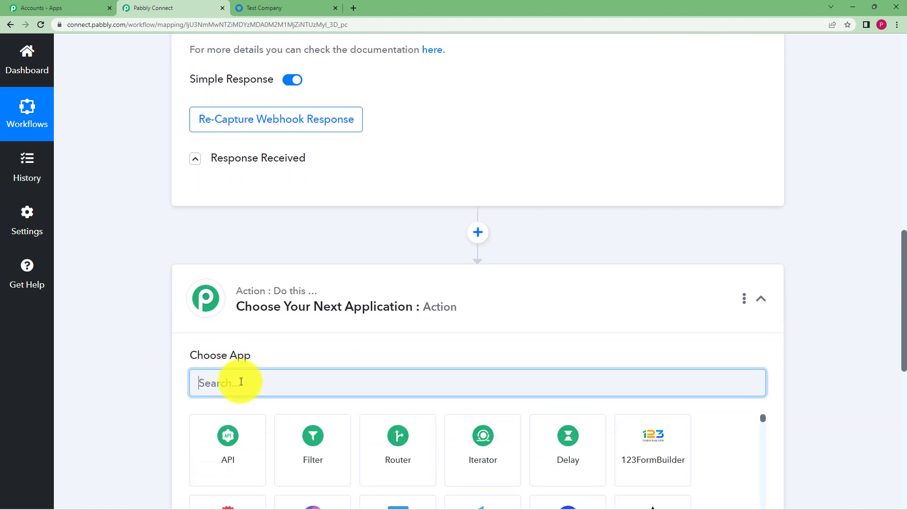
pyautogui.write('Sim')
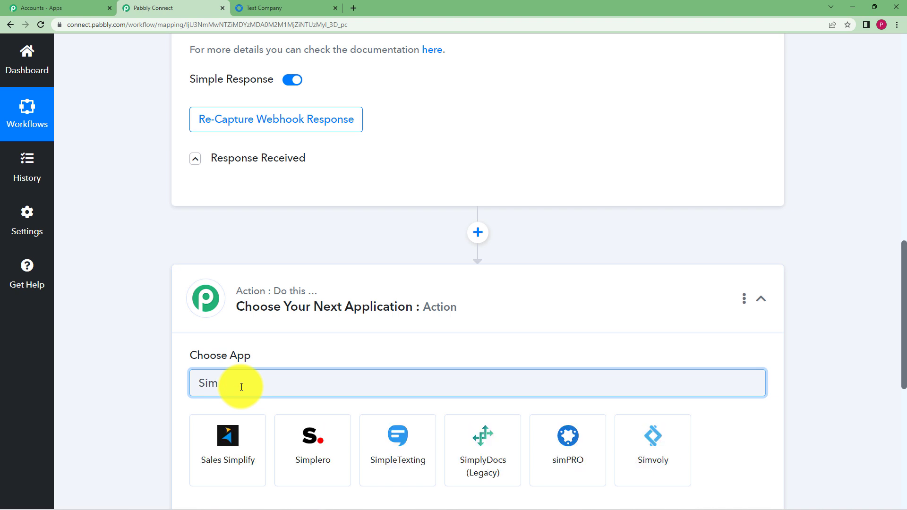
pyautogui.write('pro')
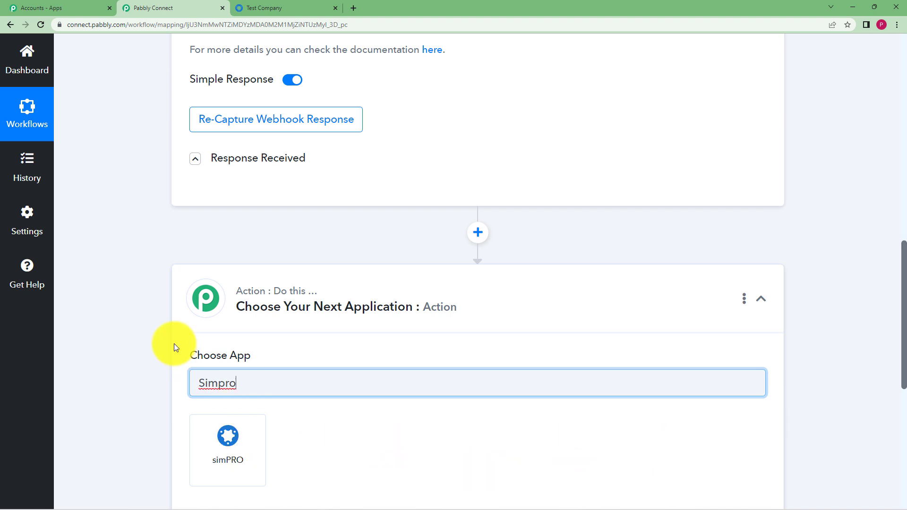
pyautogui.scroll(-2, 178, 348)
pyautogui.click(242, 348)
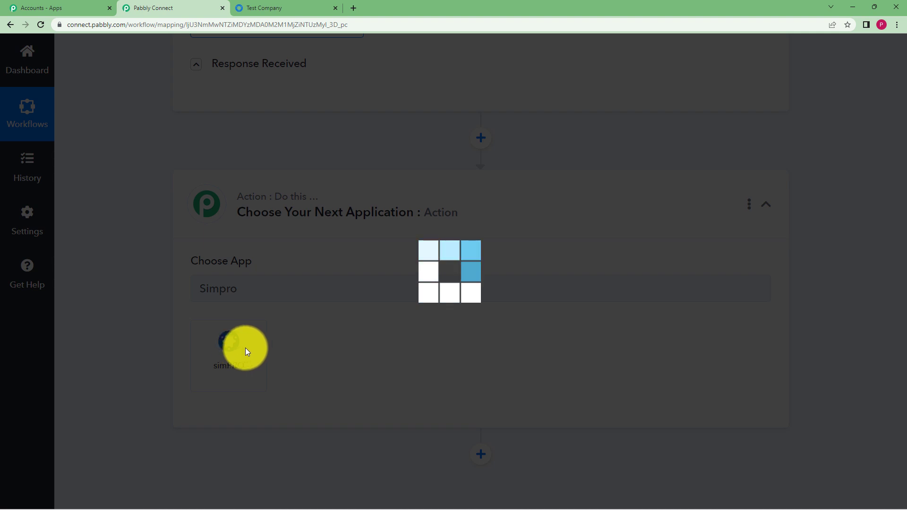
# - Recheck the trigger's Reference CustomerID value 24035 and collapse the response again
pyautogui.scroll(3, 327, 166)
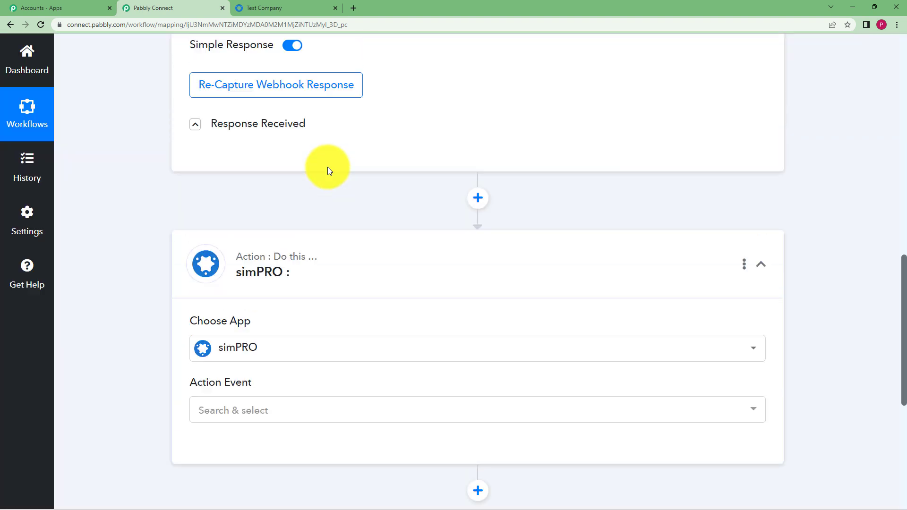
pyautogui.click(195, 203)
pyautogui.doubleClick(507, 252)
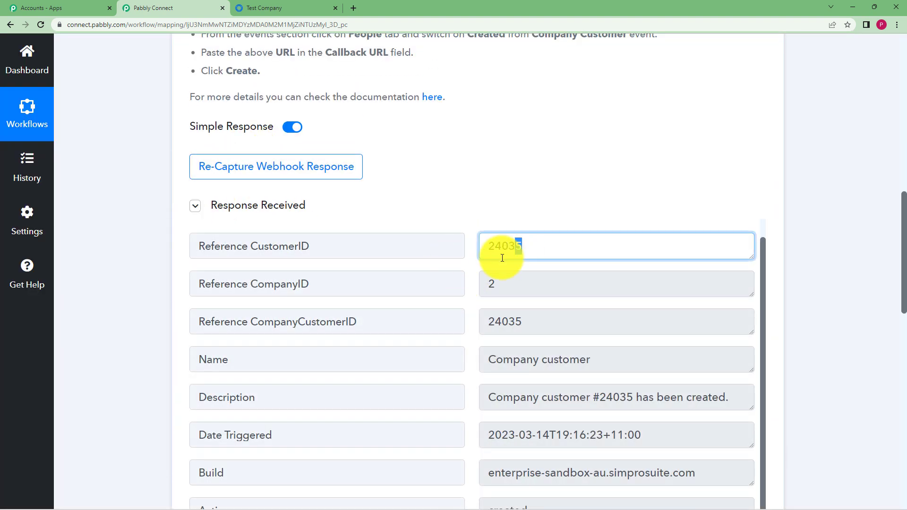
pyautogui.click(498, 182)
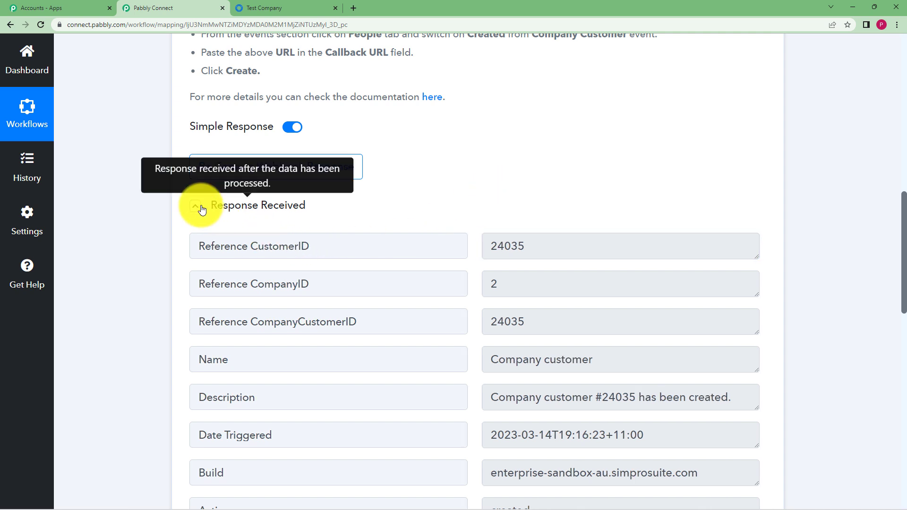
pyautogui.click(196, 206)
pyautogui.scroll(-3, 271, 324)
# - Set the action event to Find Company Customer by ID and connect it
pyautogui.click(258, 353)
pyautogui.scroll(-4, 290, 310)
pyautogui.click(304, 249)
pyautogui.click(218, 394)
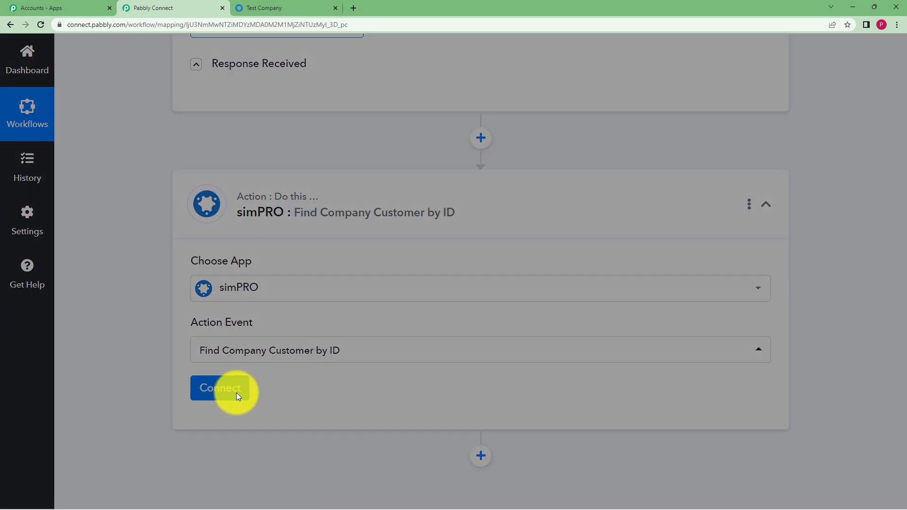
# - Add a new simPRO connection that asks for a Build URL, then switch to simPRO
pyautogui.click(428, 175)
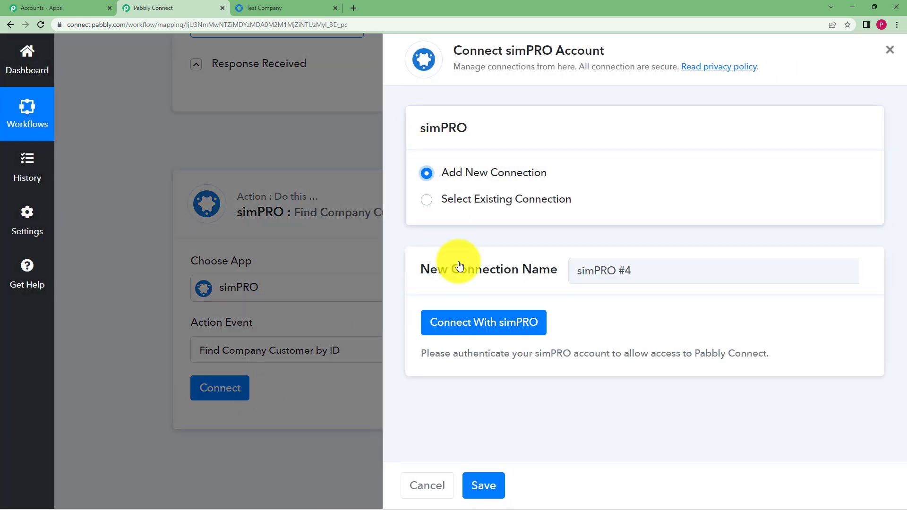
pyautogui.click(482, 331)
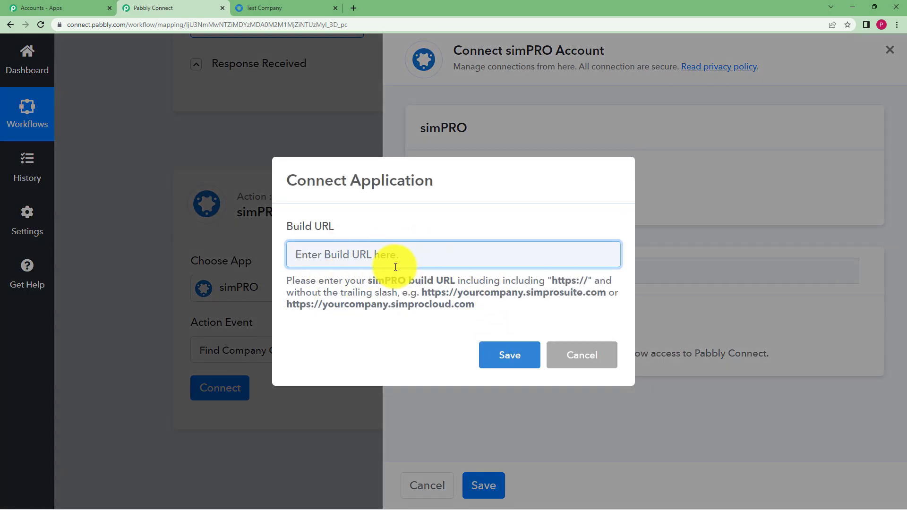
pyautogui.moveTo(285, 281); pyautogui.dragTo(481, 317)
pyautogui.click(484, 298)
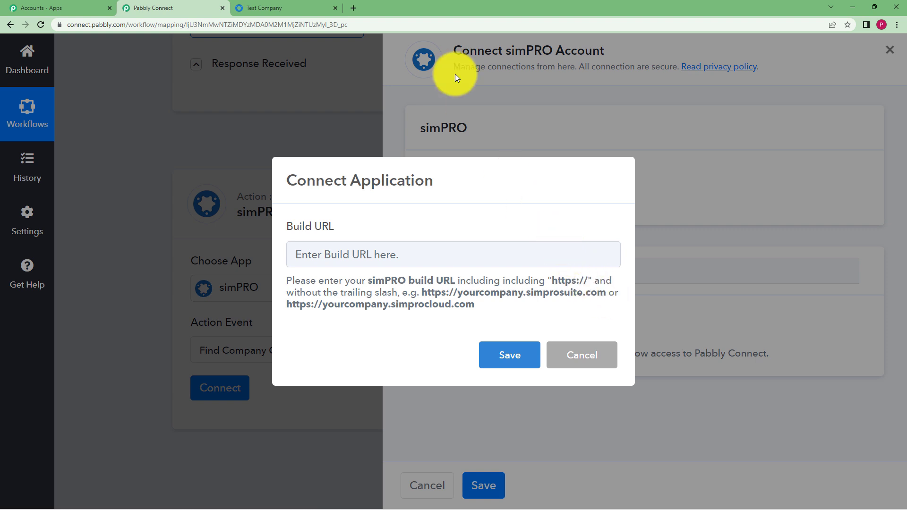
pyautogui.click(278, 4)
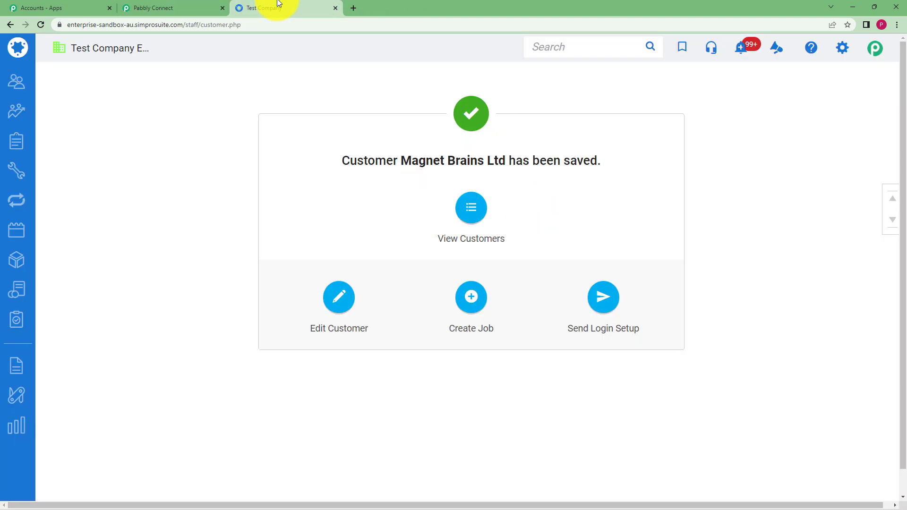
pyautogui.click(16, 47)
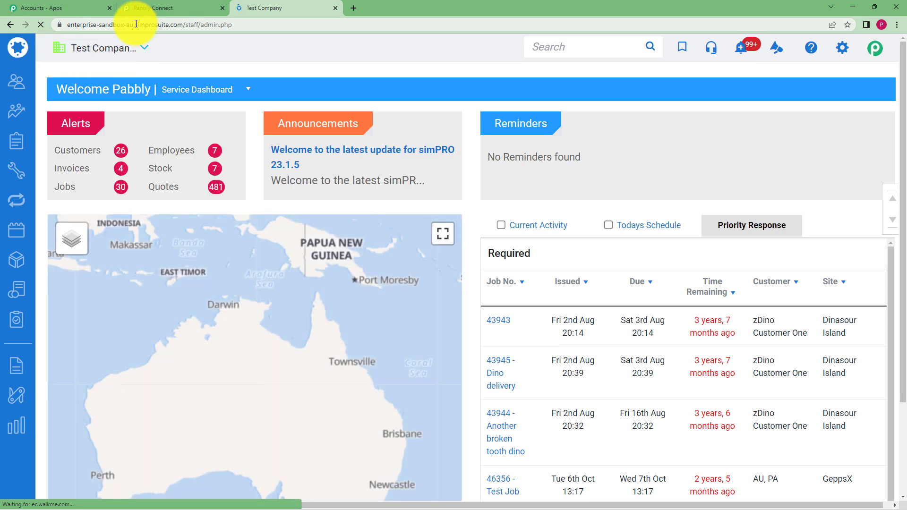
pyautogui.click(185, 25)
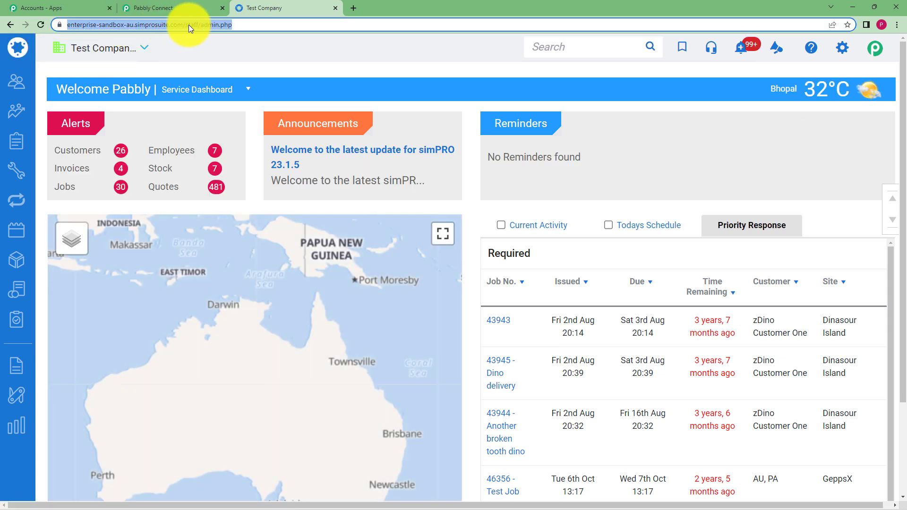
pyautogui.click(183, 23)
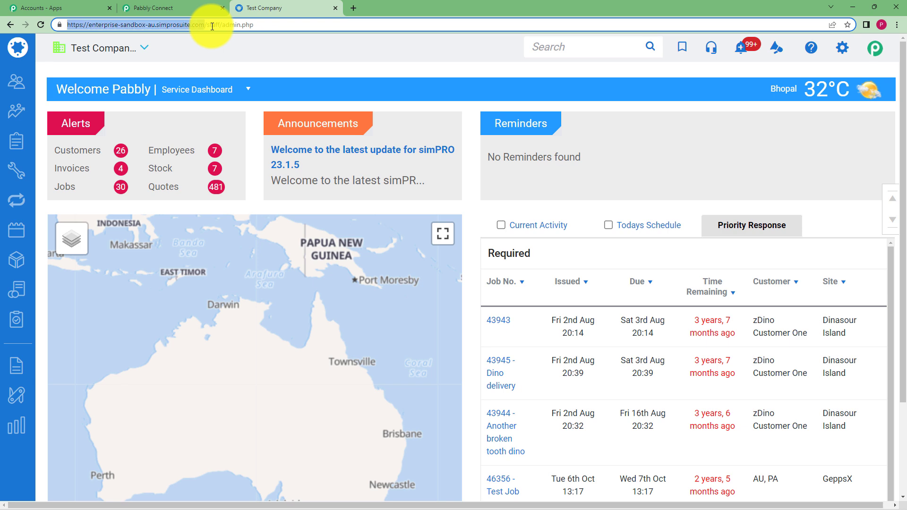
pyautogui.hotkey('ctrl', 'c')
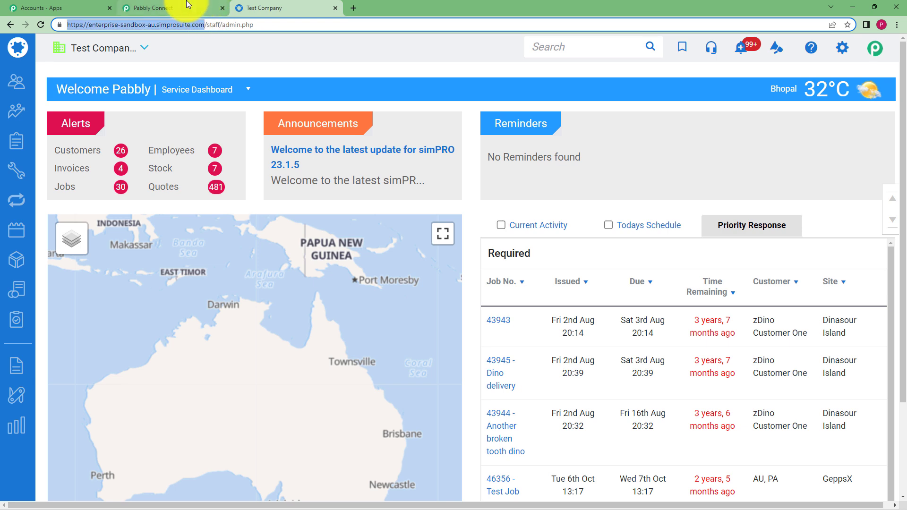
pyautogui.click(182, 7)
pyautogui.click(336, 254)
pyautogui.hotkey('ctrl', 'v')
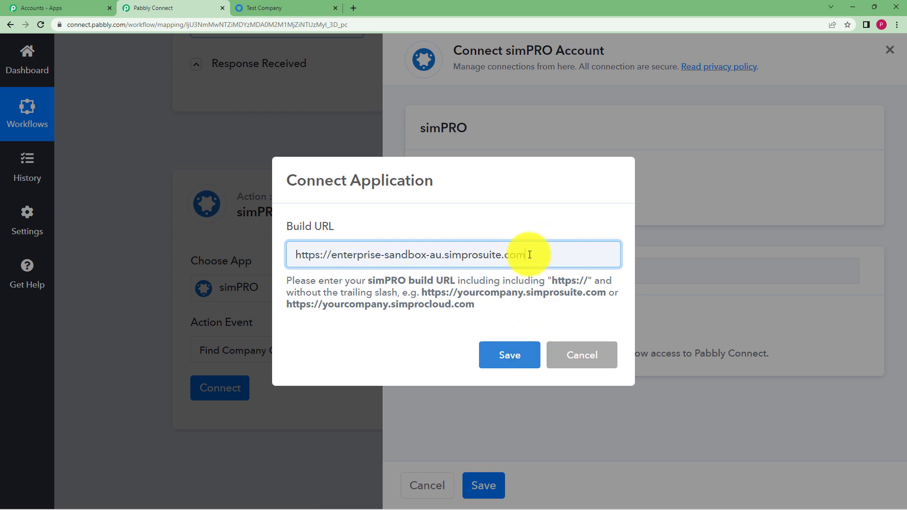
# - Save the Build URL and authorise Pabbly Connect to access the simPRO account
pyautogui.click(515, 369)
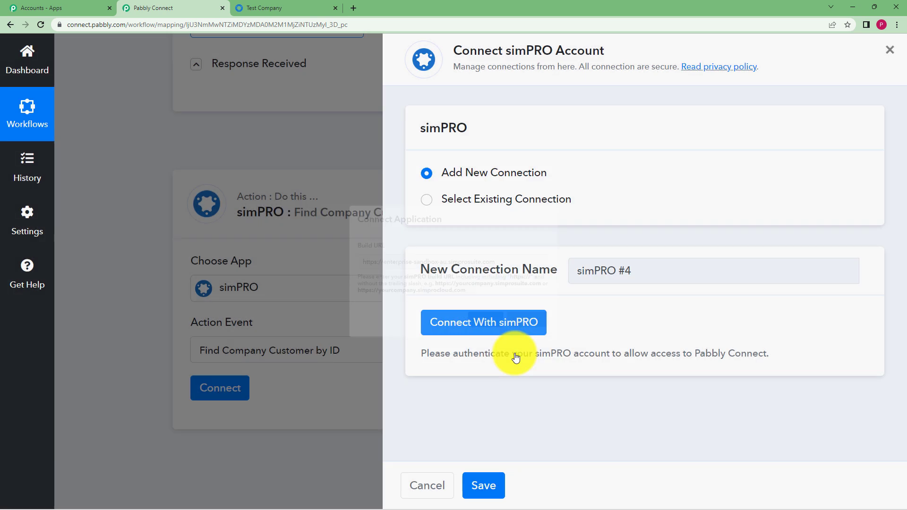
pyautogui.click(530, 330)
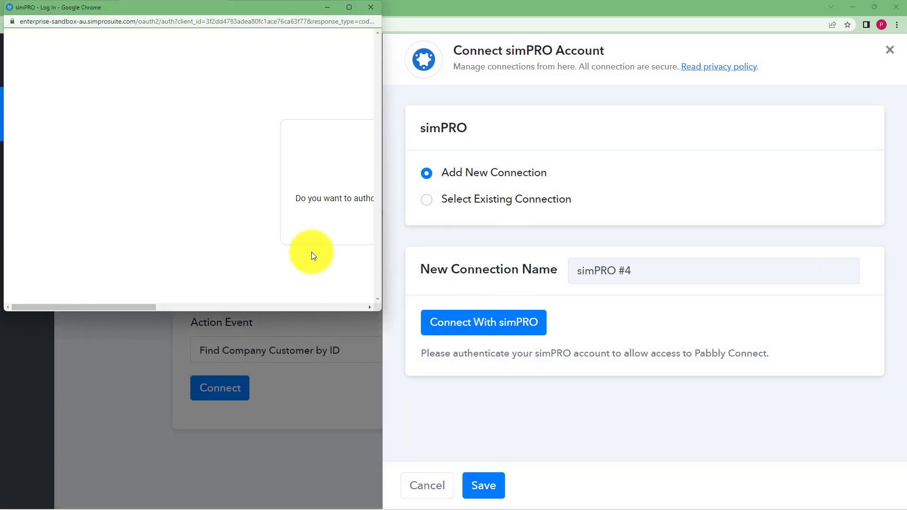
pyautogui.moveTo(160, 307); pyautogui.dragTo(240, 263)
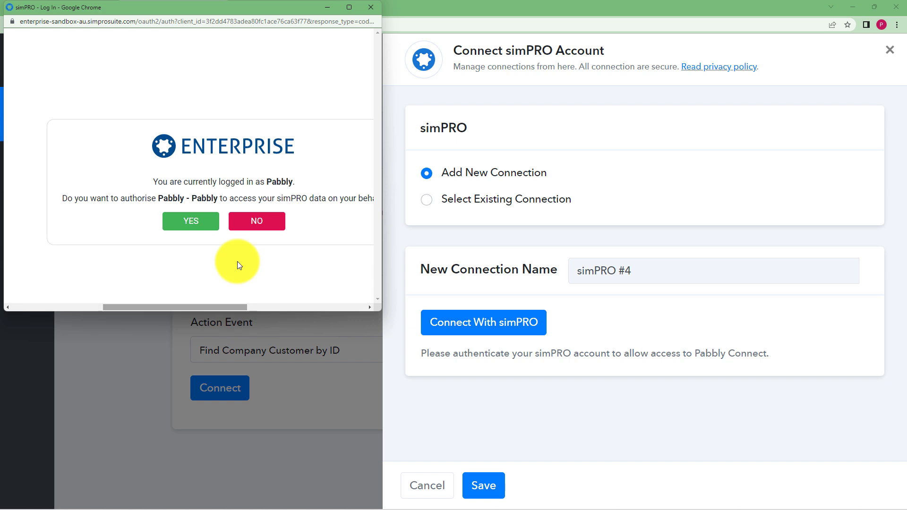
pyautogui.click(198, 229)
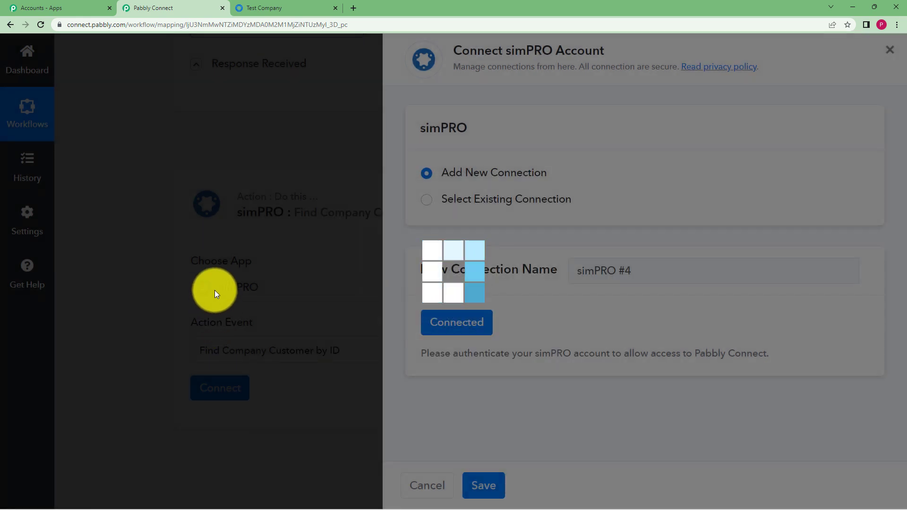
pyautogui.scroll(-6, 174, 292)
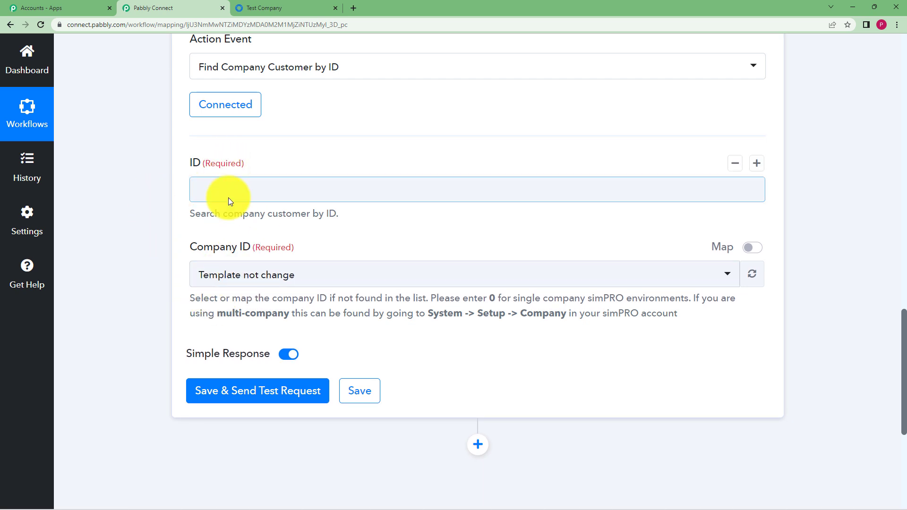
# - Map the trigger's Reference CustomerID into the lookup's ID field
pyautogui.scroll(5, 145, 185)
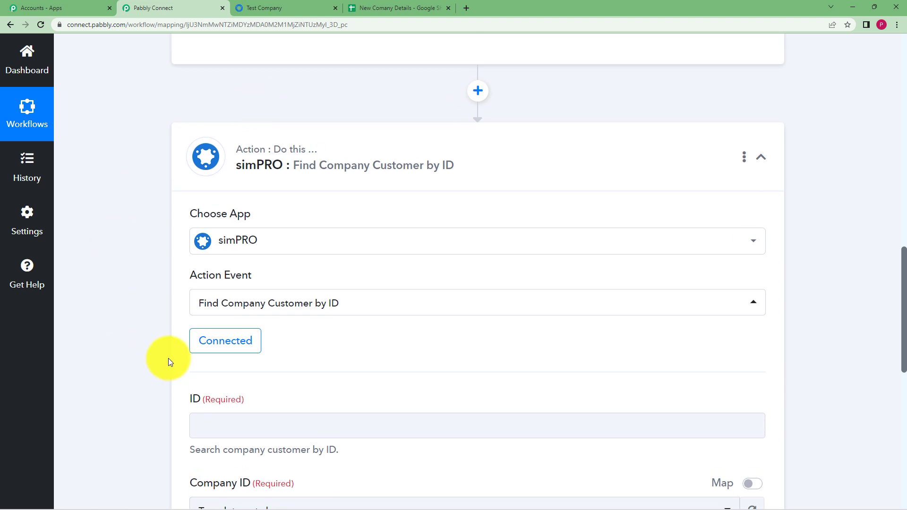
pyautogui.scroll(-3, 162, 286)
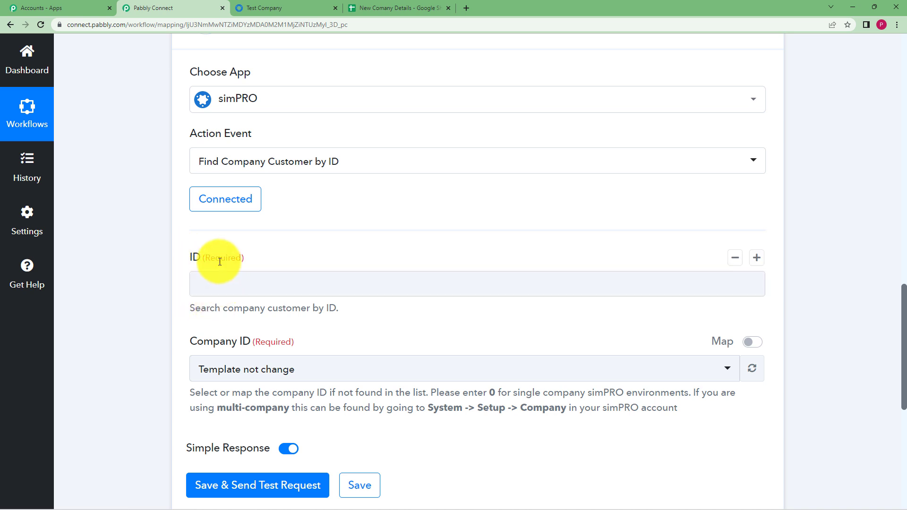
pyautogui.click(224, 282)
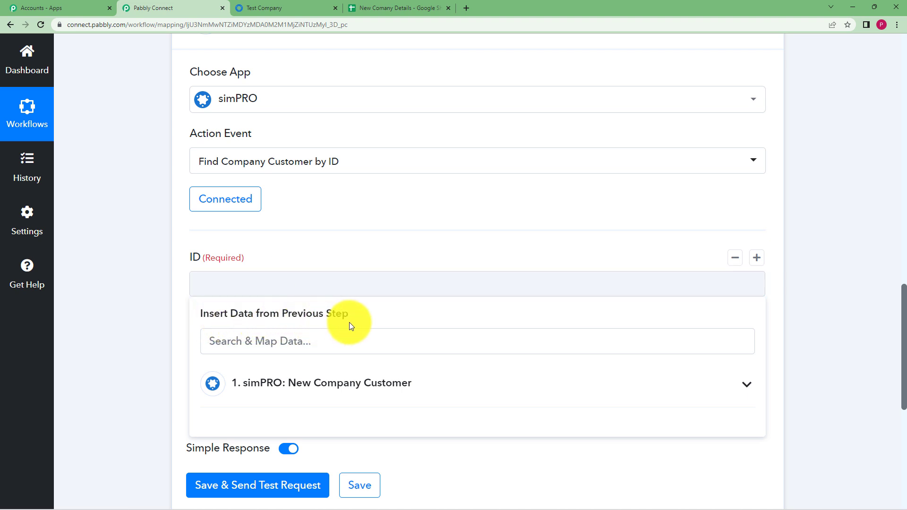
pyautogui.click(308, 389)
pyautogui.scroll(-3, 159, 333)
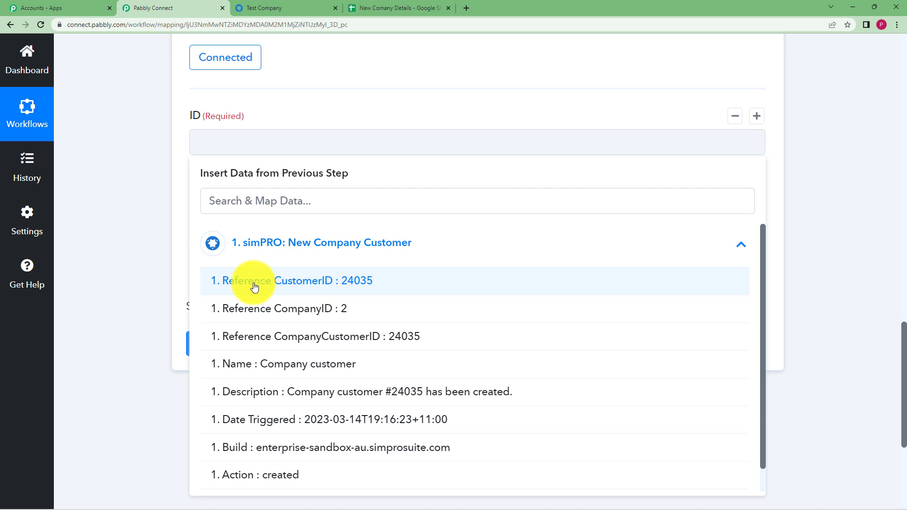
pyautogui.click(354, 281)
pyautogui.click(155, 191)
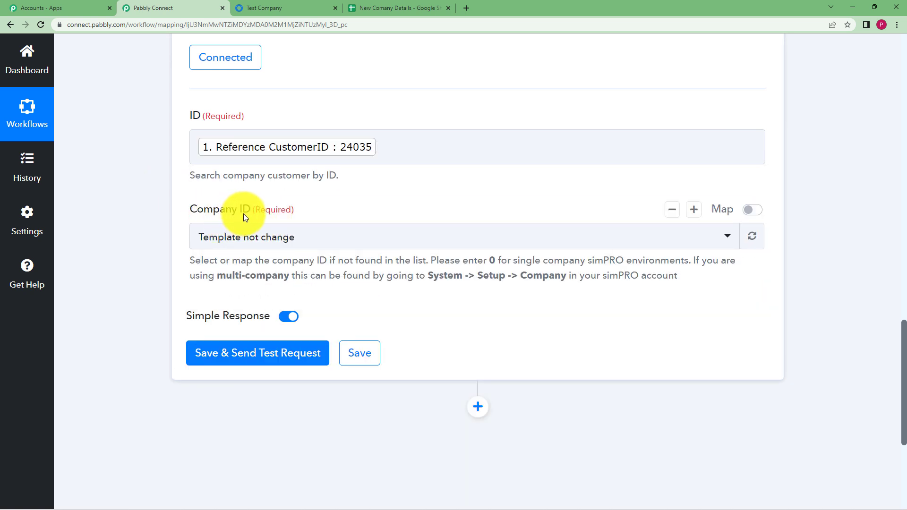
# - Enable mapping for Company ID, insert Reference CompanyID, then save and send a test request
pyautogui.click(753, 210)
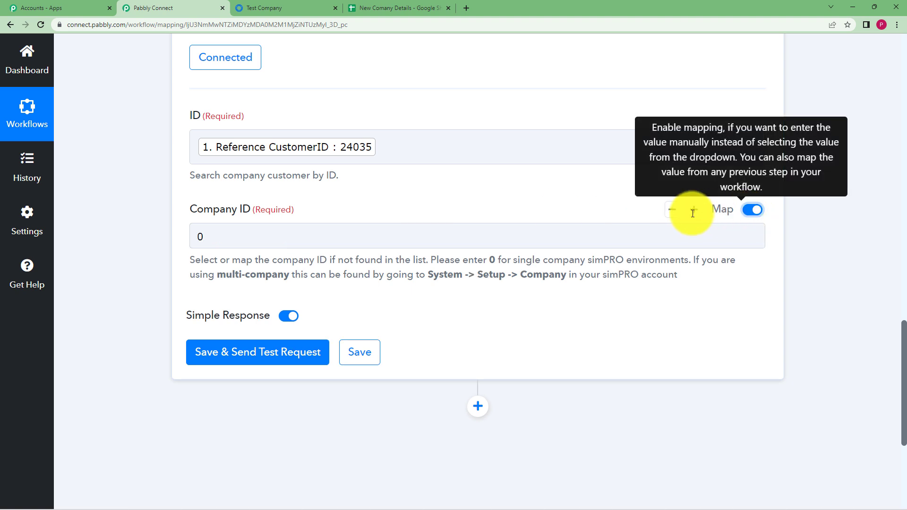
pyautogui.click(220, 243)
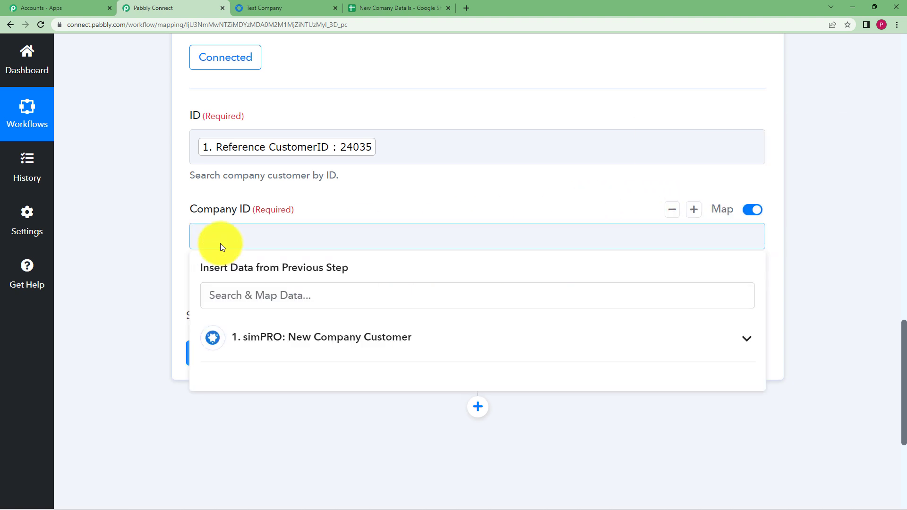
pyautogui.click(301, 337)
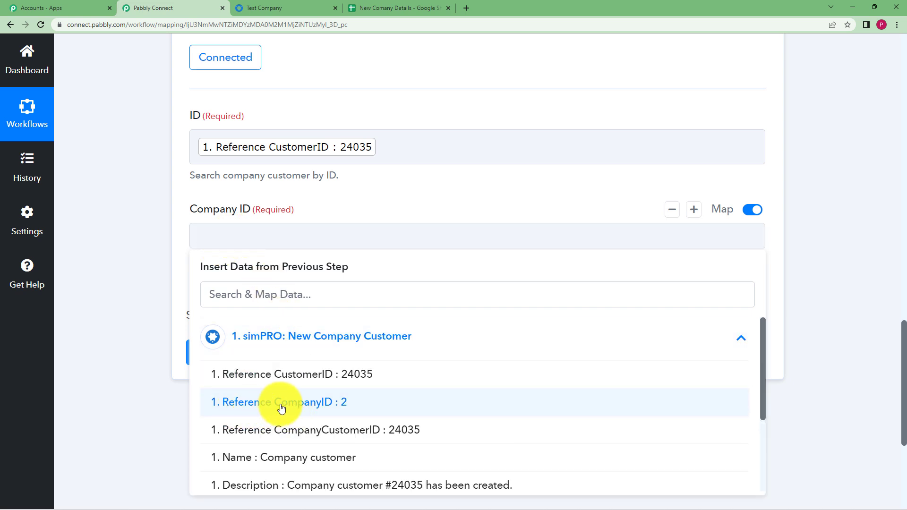
pyautogui.click(352, 411)
pyautogui.click(143, 271)
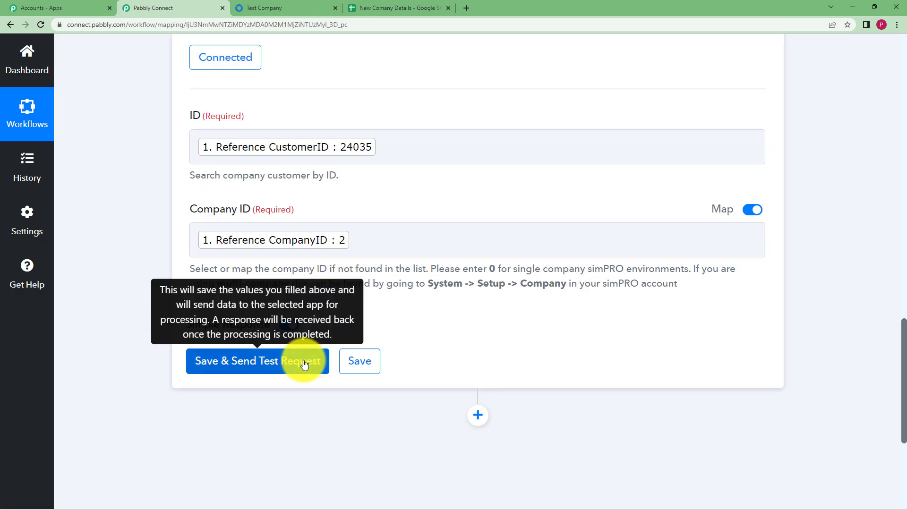
pyautogui.click(302, 362)
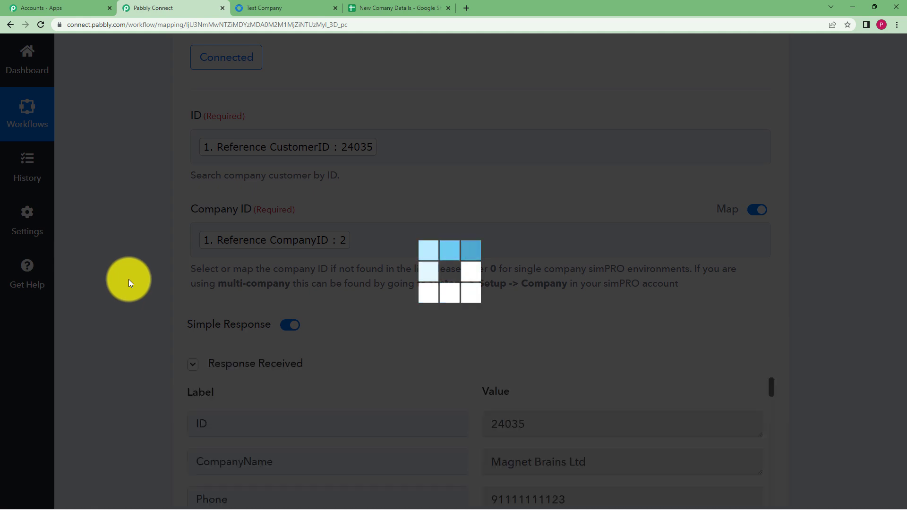
# - Review the returned Magnet Brains Ltd details and save the customer lookup step
pyautogui.scroll(-6, 128, 280)
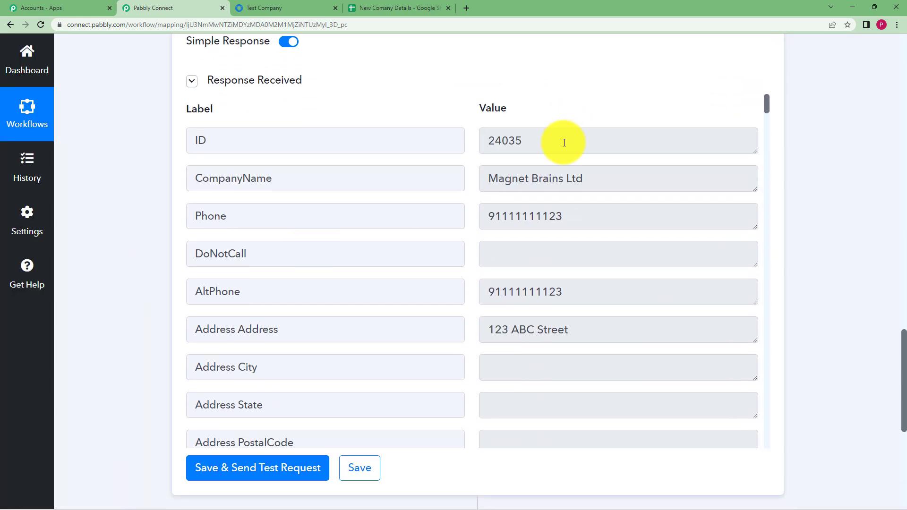
pyautogui.scroll(-13, 575, 314)
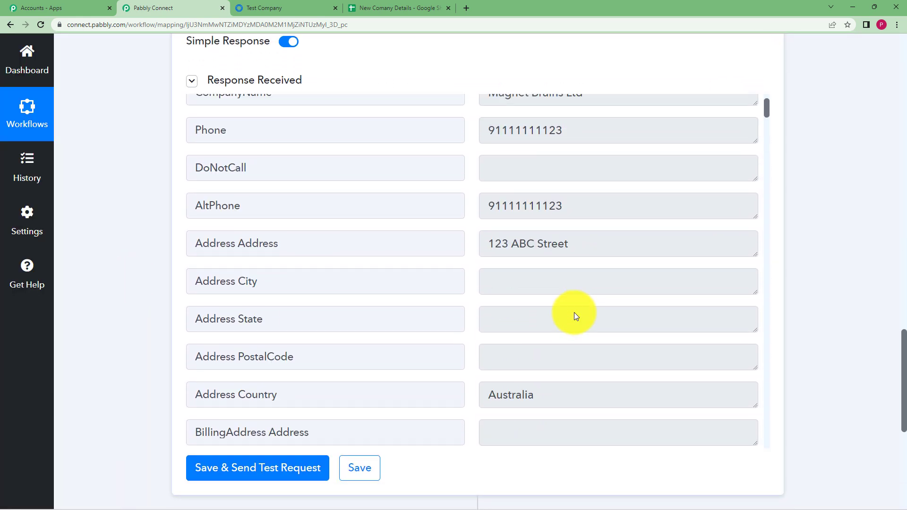
pyautogui.scroll(-15, 575, 311)
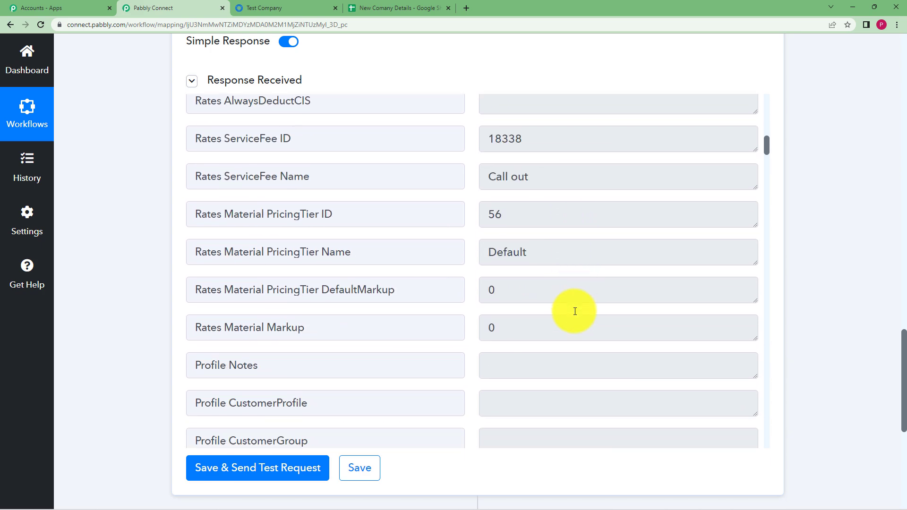
pyautogui.scroll(-8, 575, 311)
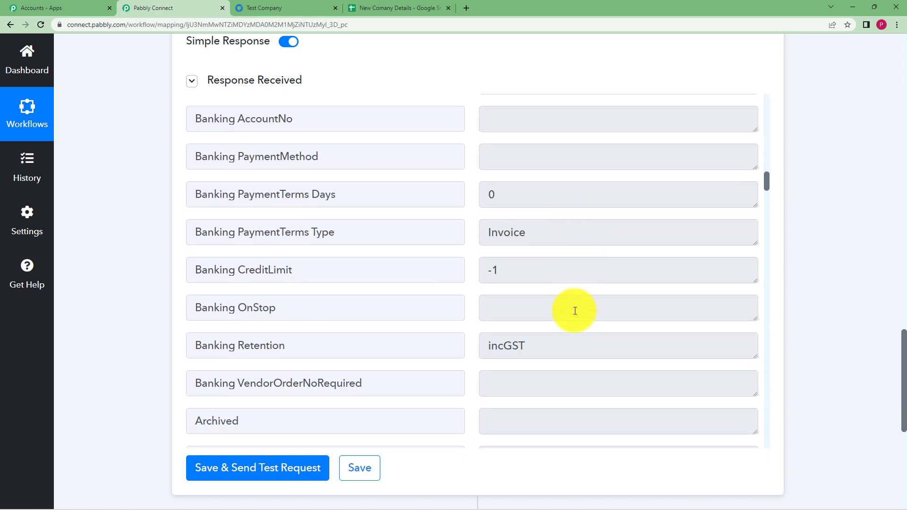
pyautogui.scroll(-12, 575, 311)
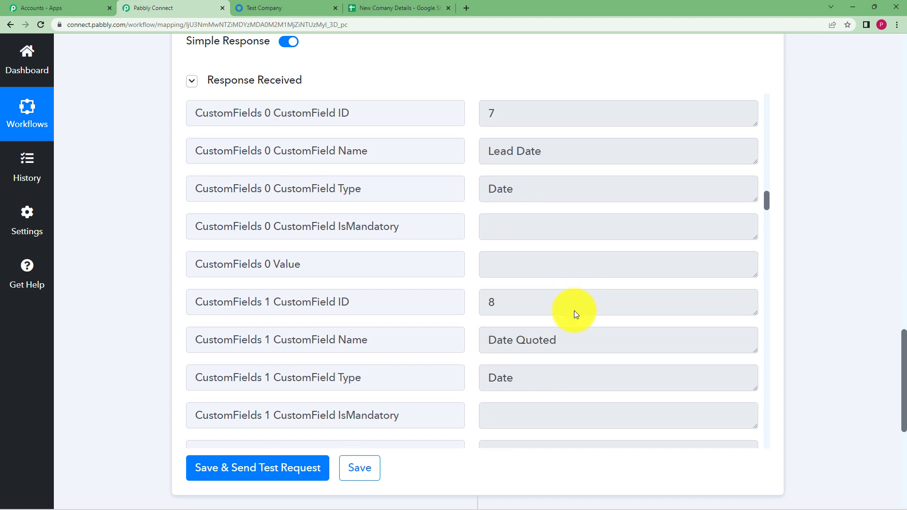
pyautogui.scroll(-18, 575, 311)
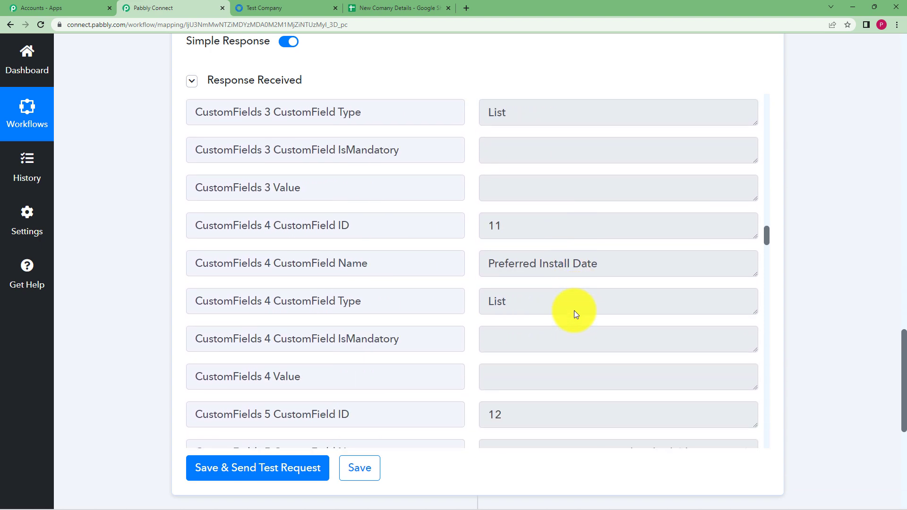
pyautogui.scroll(-7, 575, 312)
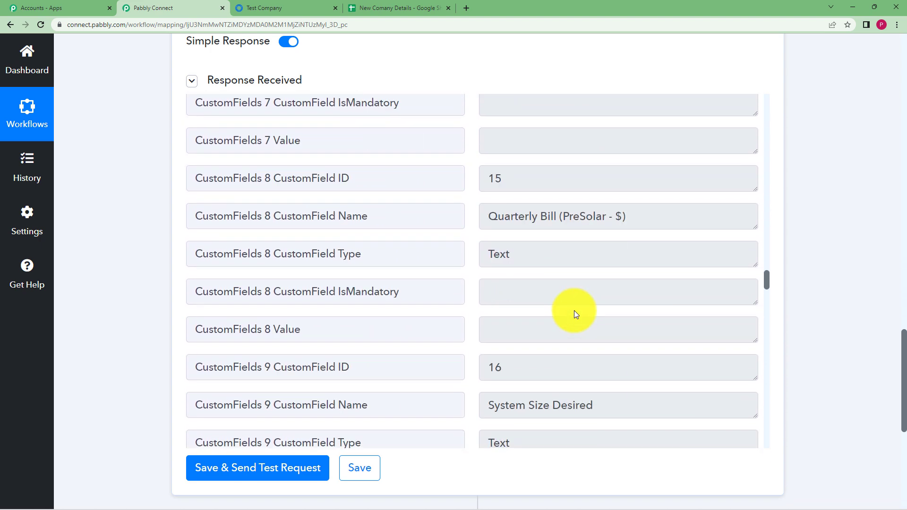
pyautogui.click(365, 470)
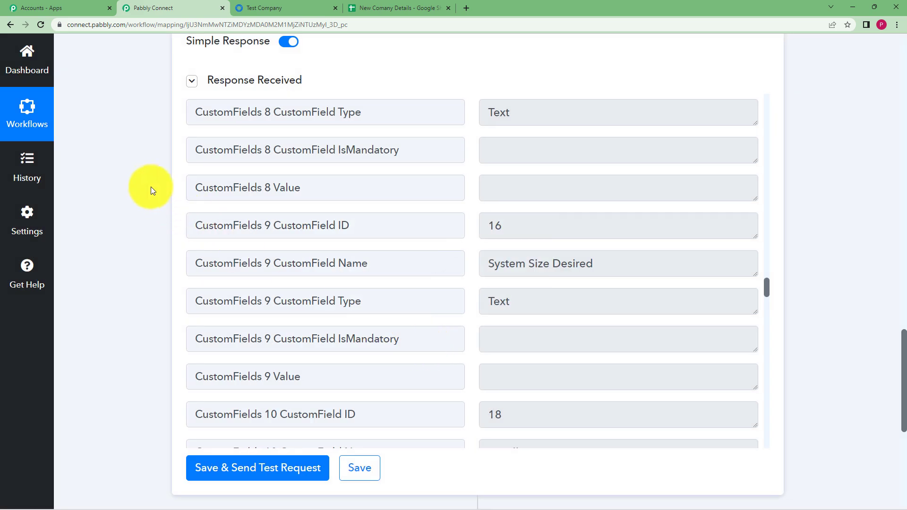
# - Collapse Response Received and add a new action step below the lookup
pyautogui.scroll(7, 147, 183)
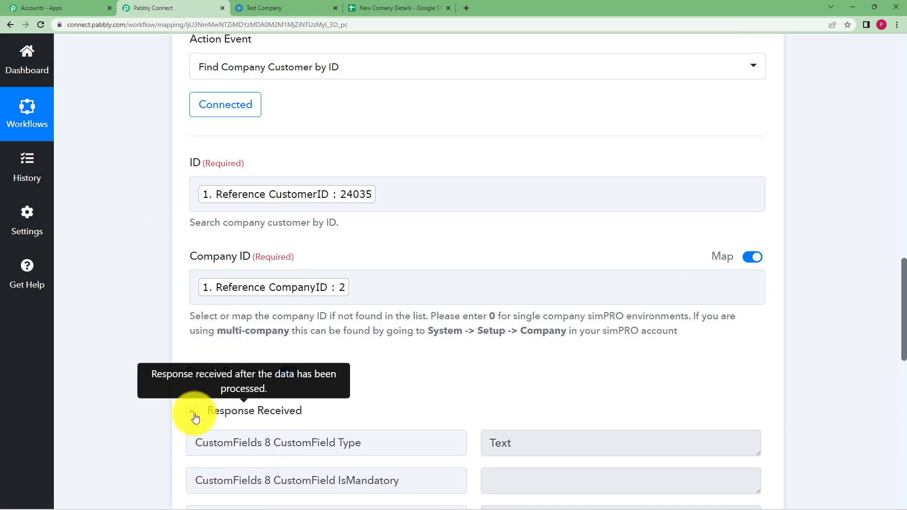
pyautogui.click(193, 412)
pyautogui.scroll(-3, 421, 405)
pyautogui.click(483, 359)
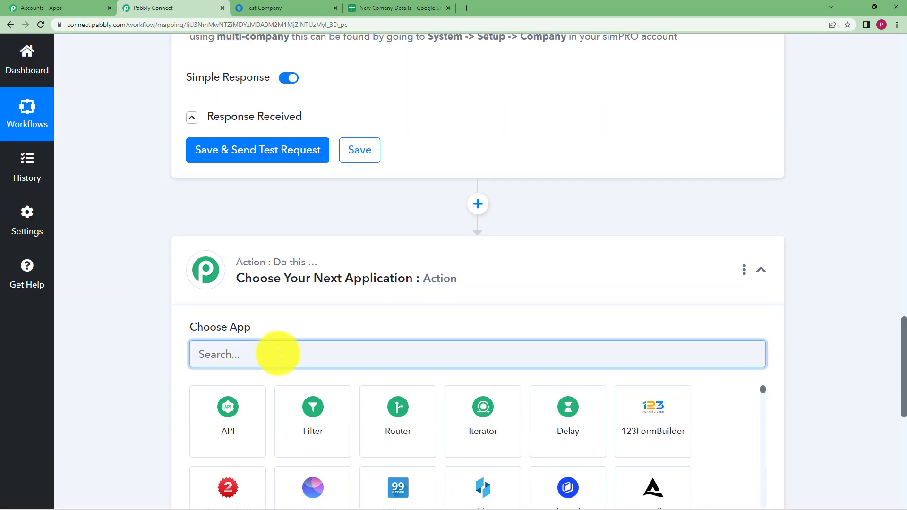
# - Set the new step to Google Sheets with the Add New Row action event
pyautogui.write('google')
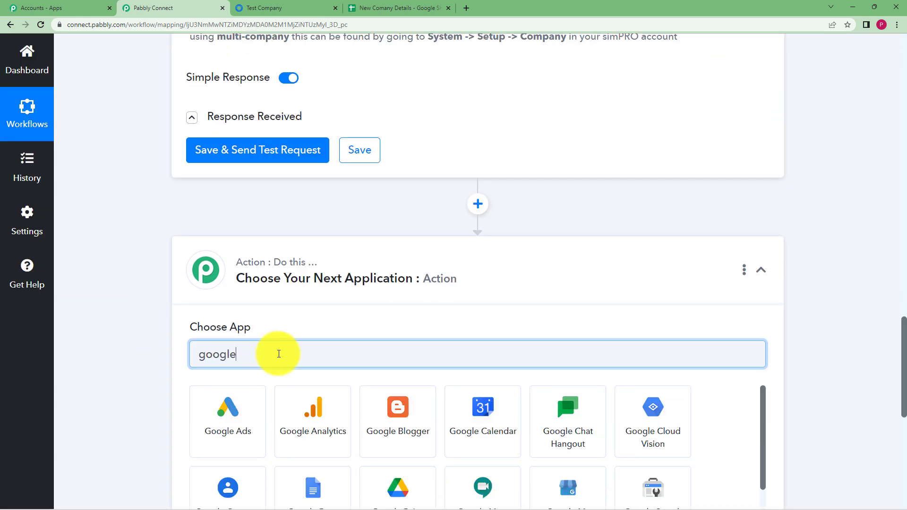
pyautogui.write(' she')
pyautogui.click(228, 404)
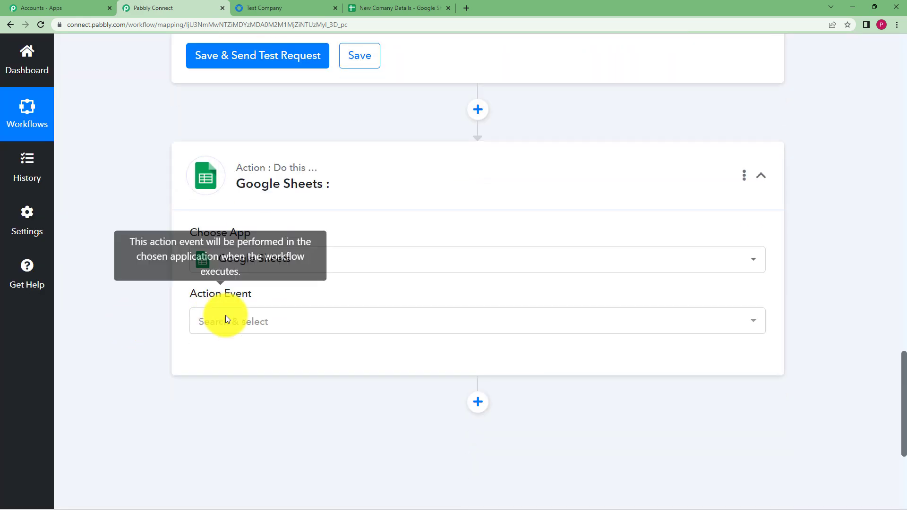
pyautogui.click(227, 321)
pyautogui.click(296, 137)
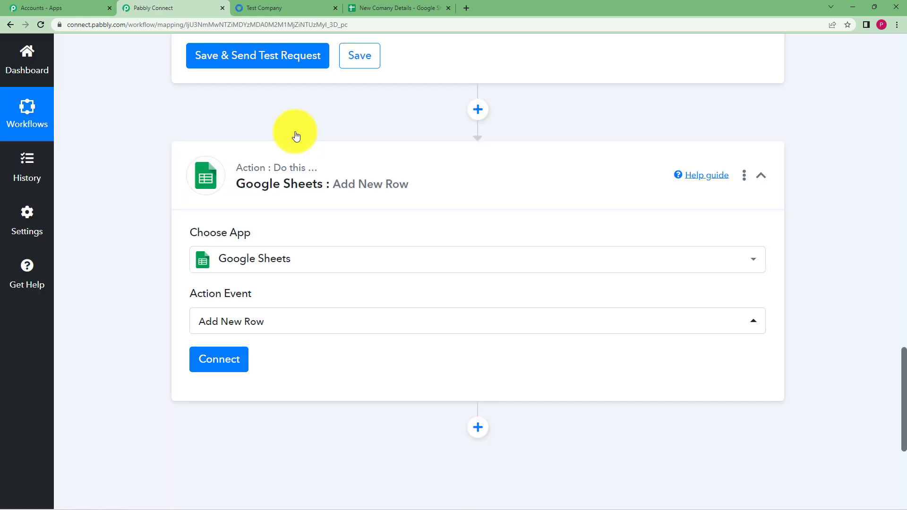
pyautogui.click(399, 6)
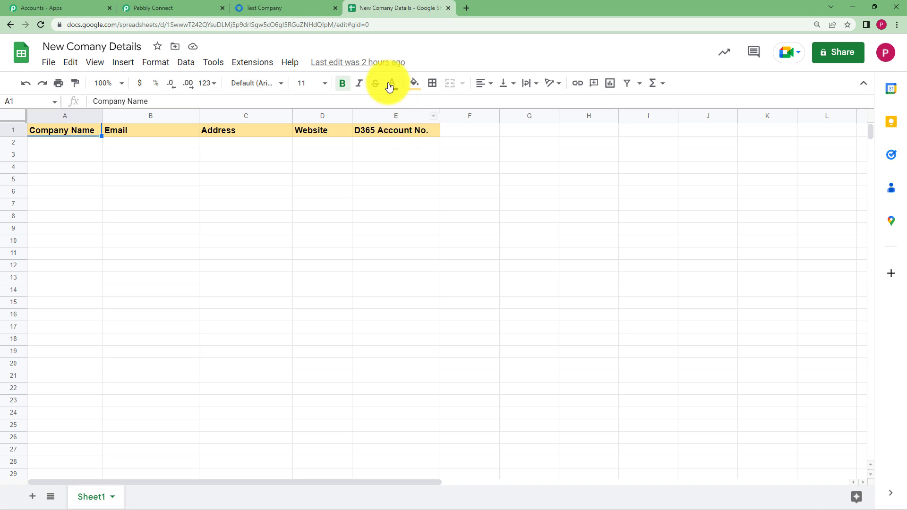
pyautogui.click(187, 8)
# - Sign in with Google to authorise a new Google Sheets connection for Pabbly Connect
pyautogui.click(214, 362)
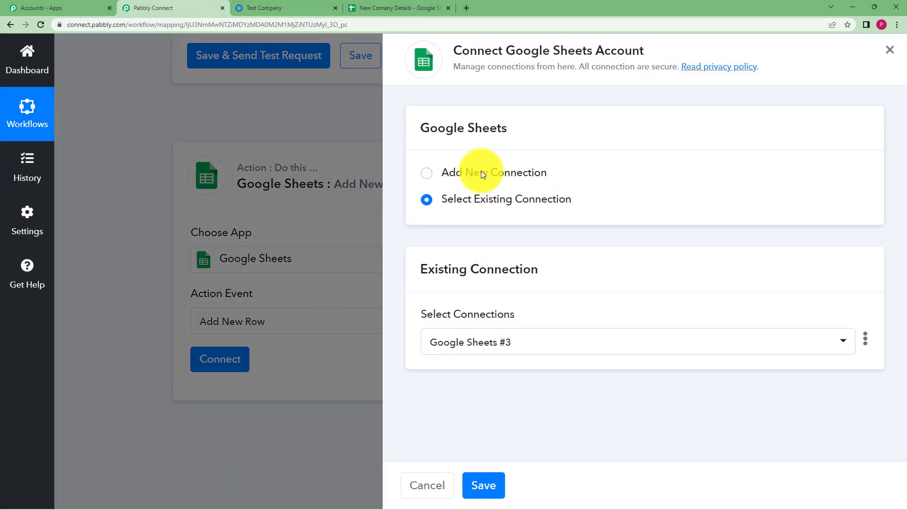
pyautogui.click(481, 171)
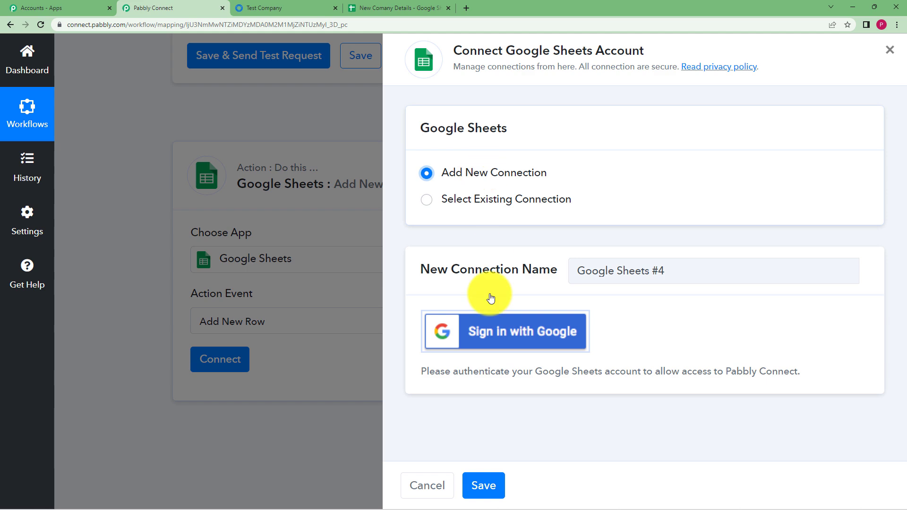
pyautogui.click(481, 335)
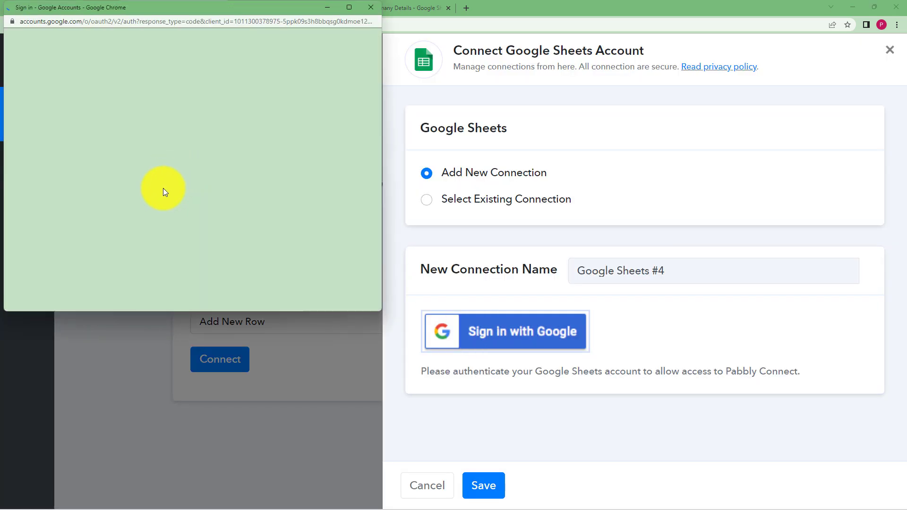
pyautogui.click(164, 191)
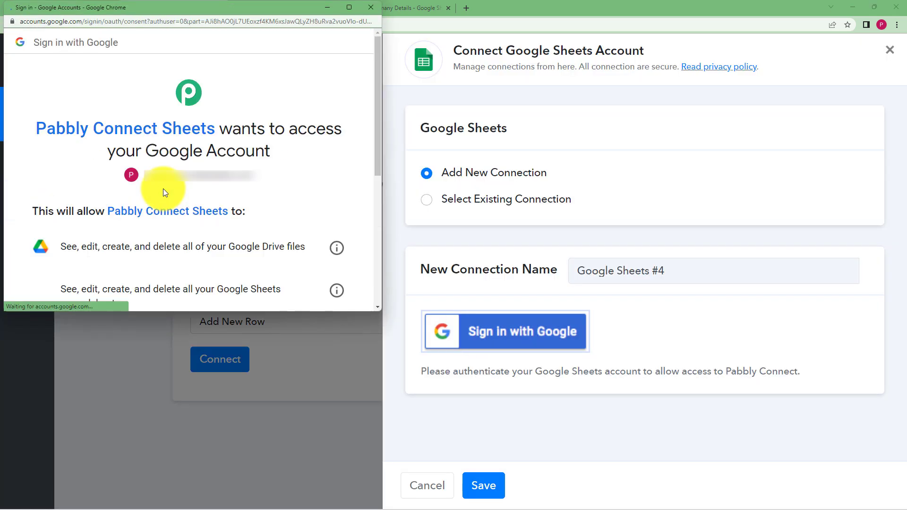
pyautogui.scroll(-5, 163, 188)
pyautogui.click(264, 287)
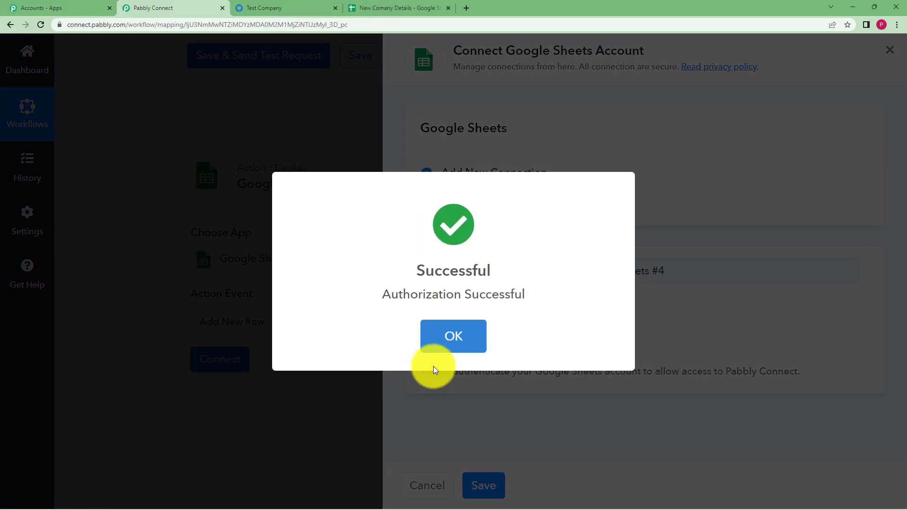
pyautogui.click(448, 335)
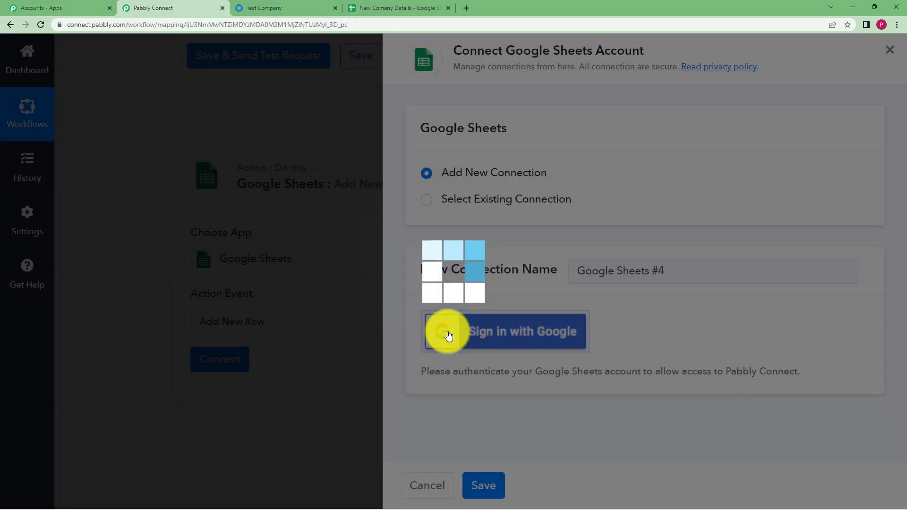
pyautogui.click(373, 7)
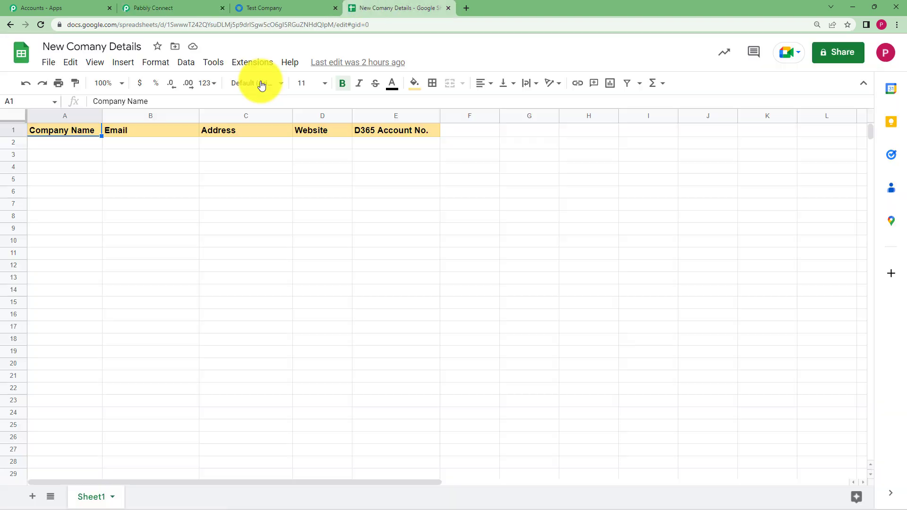
# - Rename the spreadsheet from 'New Comany Details' to 'New Company Details'
pyautogui.click(180, 4)
pyautogui.scroll(-4, 137, 340)
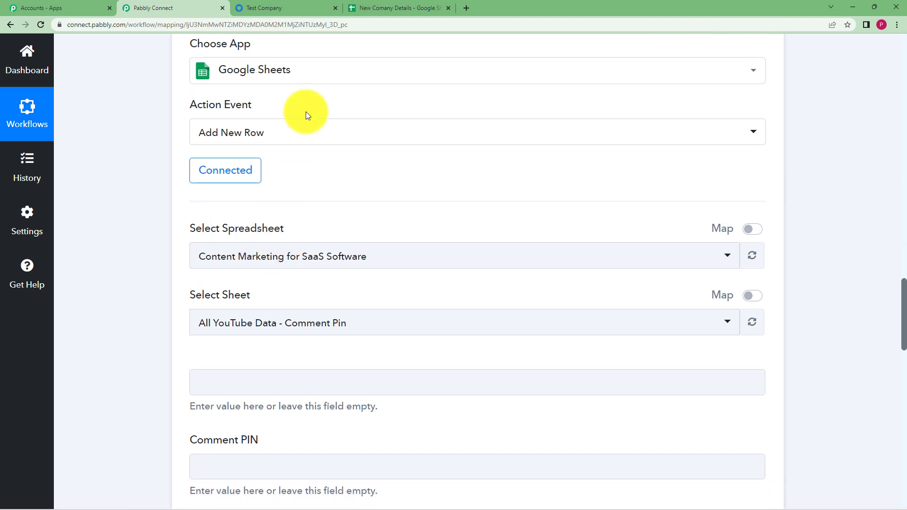
pyautogui.click(379, 7)
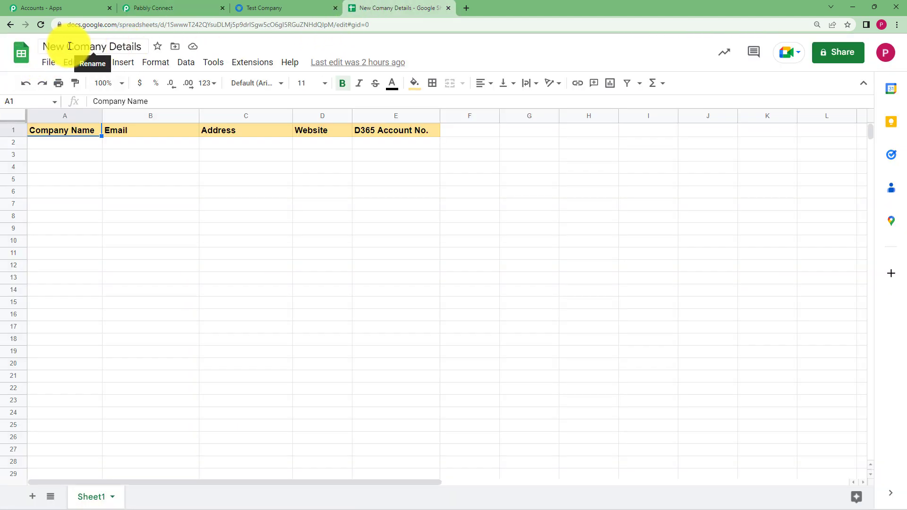
pyautogui.click(90, 46)
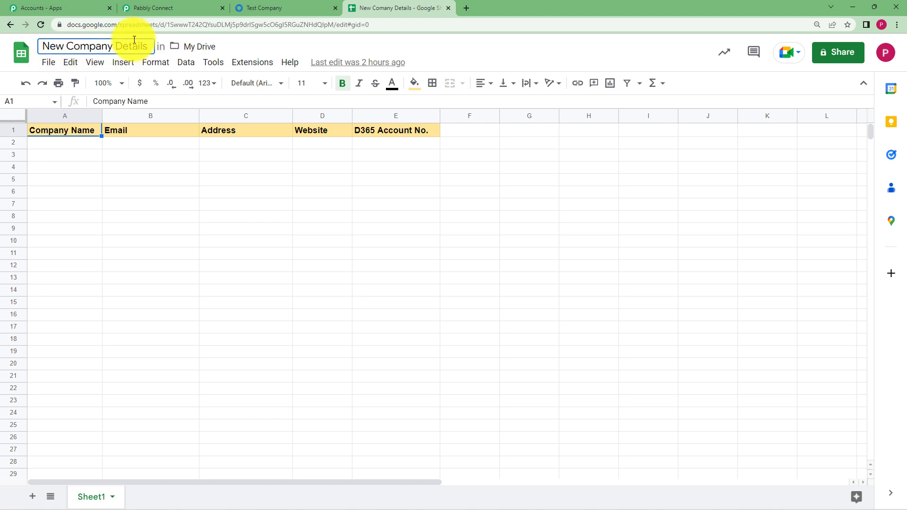
pyautogui.click(175, 168)
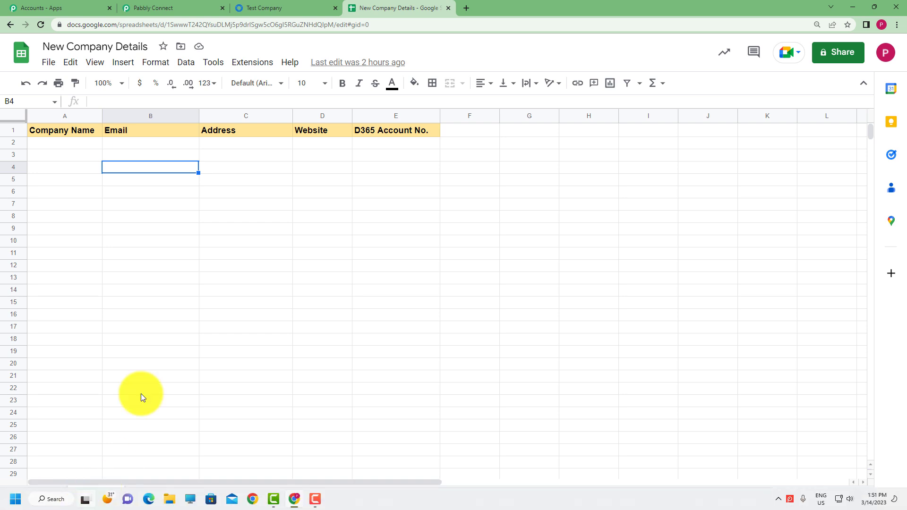
pyautogui.click(187, 7)
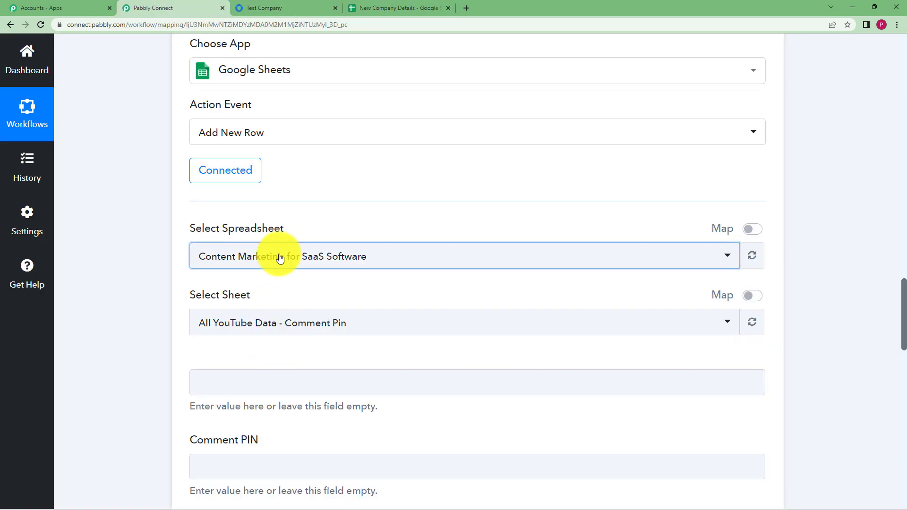
# - Select the New Comany Details spreadsheet and its Sheet1 worksheet
pyautogui.click(279, 257)
pyautogui.click(295, 348)
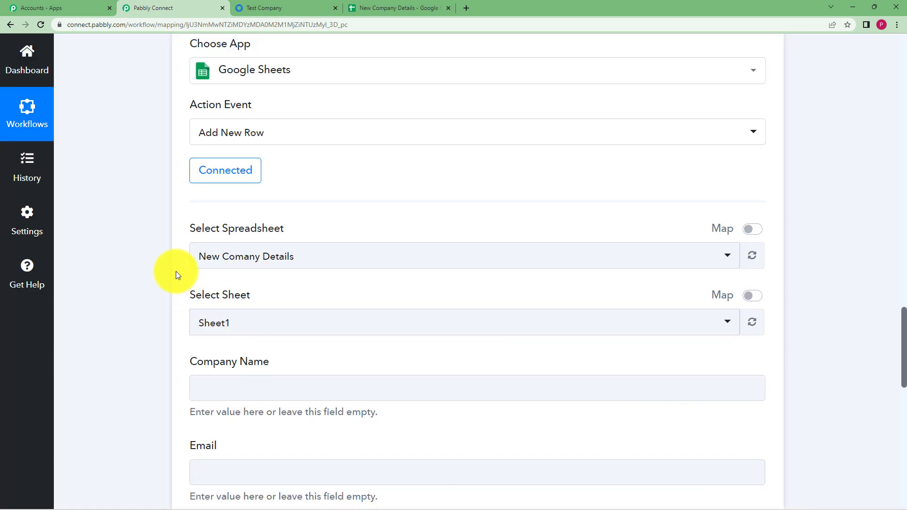
pyautogui.scroll(-5, 176, 273)
pyautogui.click(276, 242)
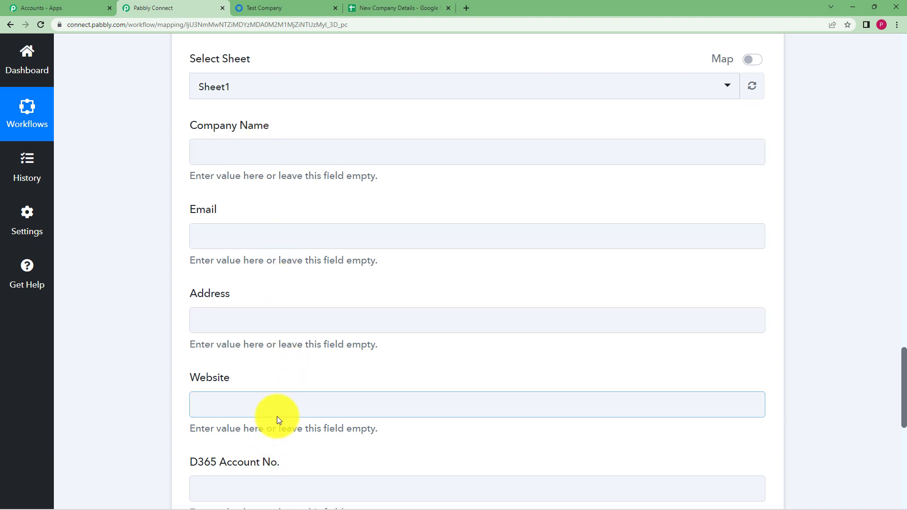
# - Map the lookup's CompanyName into the Company Name field
pyautogui.click(384, 163)
pyautogui.click(385, 156)
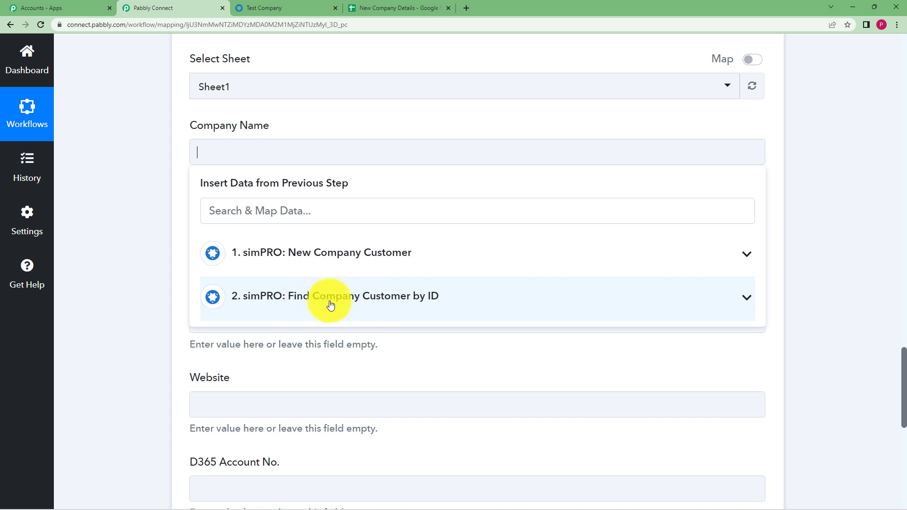
pyautogui.click(435, 303)
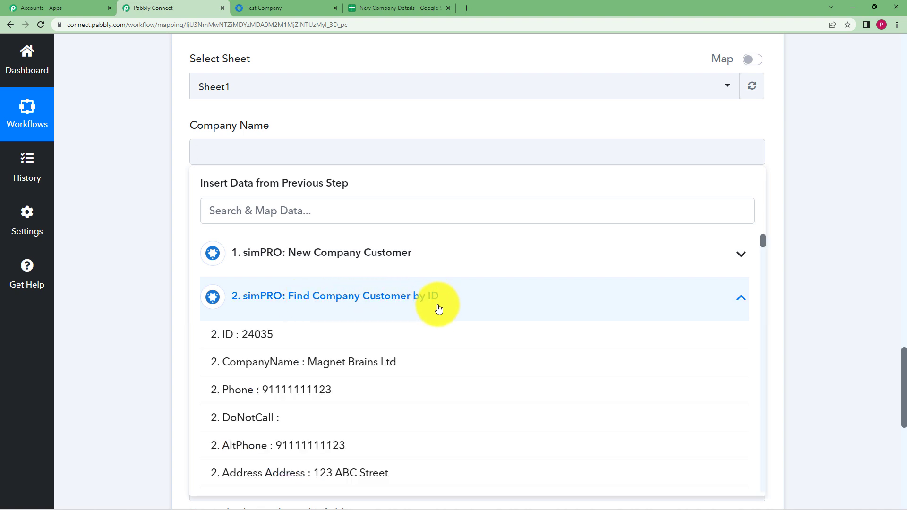
pyautogui.click(462, 363)
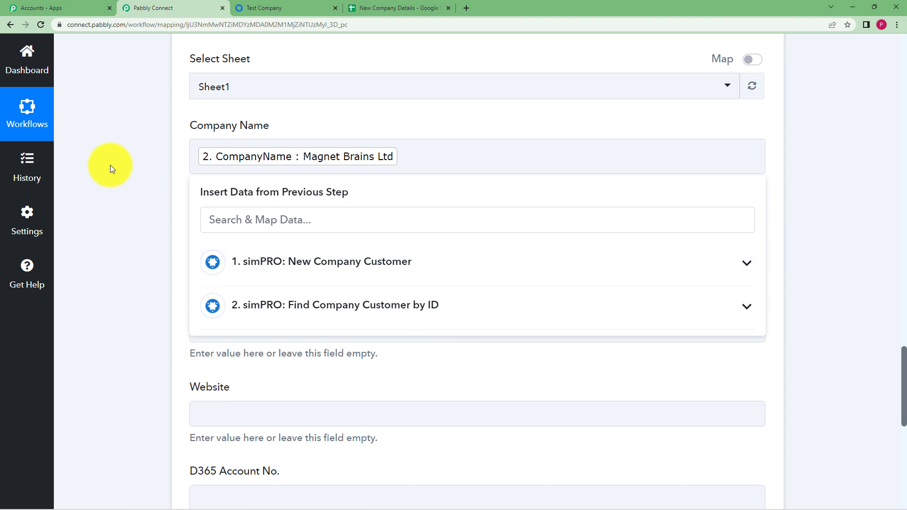
pyautogui.click(198, 190)
pyautogui.click(216, 164)
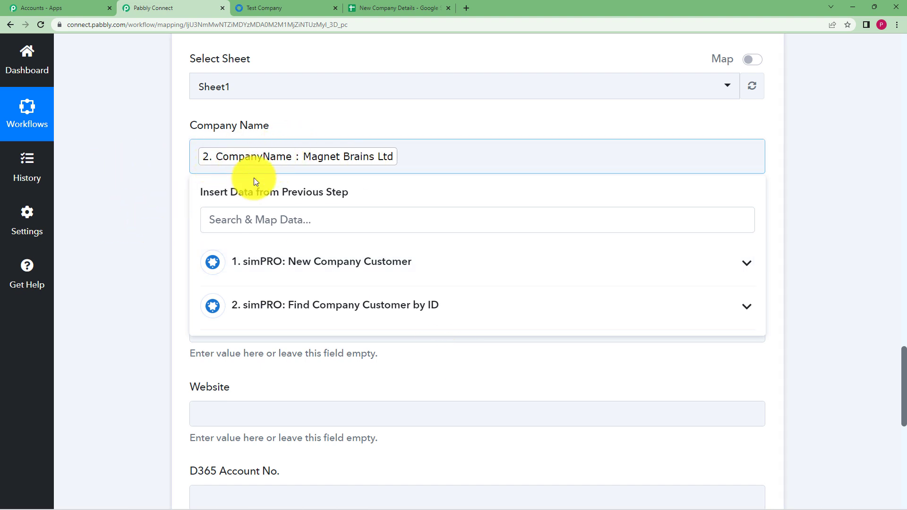
pyautogui.click(130, 186)
# - Map the customer's email from the lookup data into the Email field
pyautogui.click(234, 243)
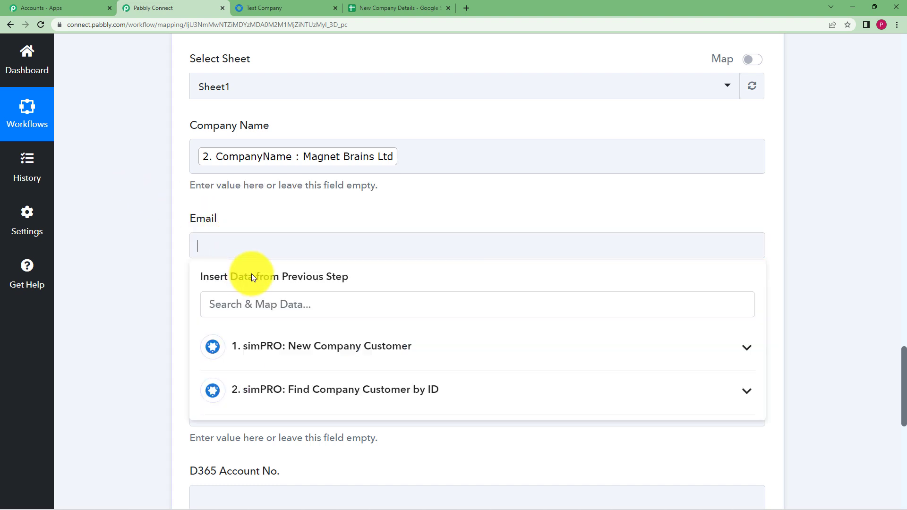
pyautogui.click(324, 387)
pyautogui.scroll(-3, 121, 298)
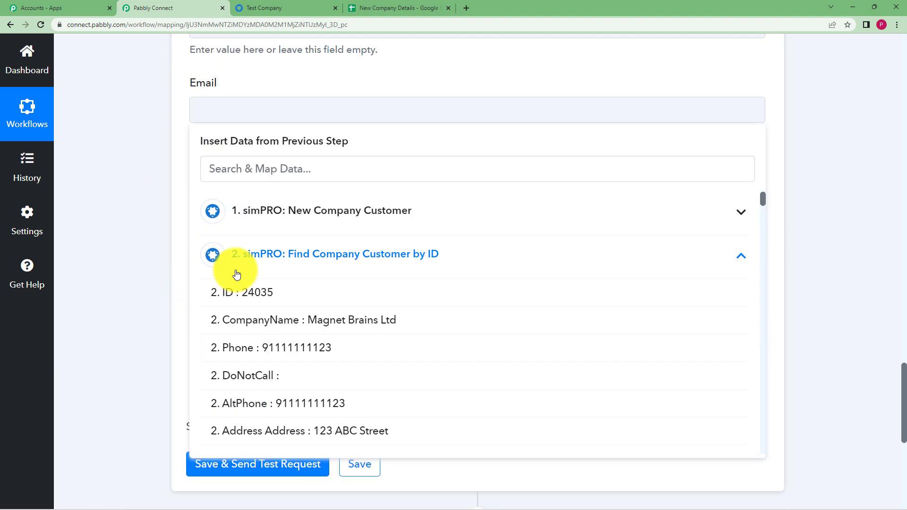
pyautogui.scroll(-2, 409, 321)
pyautogui.click(338, 168)
pyautogui.write('@')
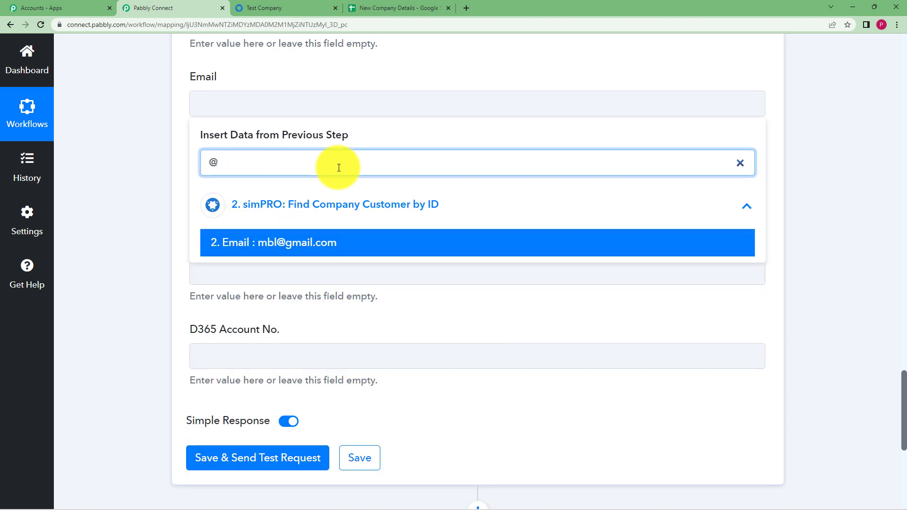
pyautogui.click(324, 249)
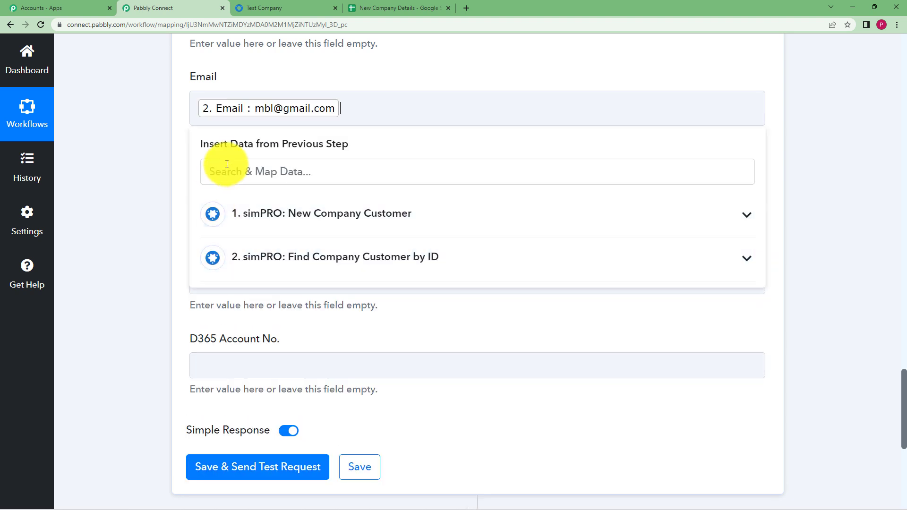
pyautogui.click(121, 186)
# - Map the street address into Address and magnetbrains.com into Website
pyautogui.click(210, 187)
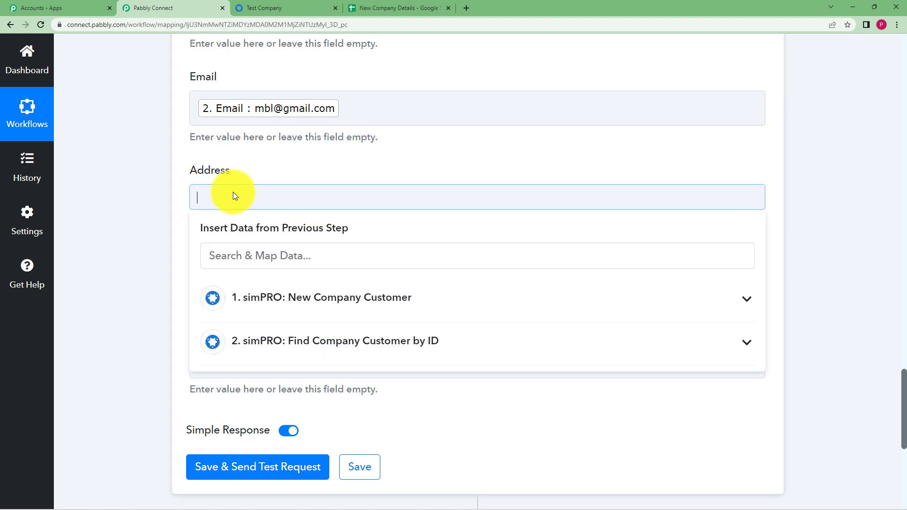
pyautogui.click(260, 253)
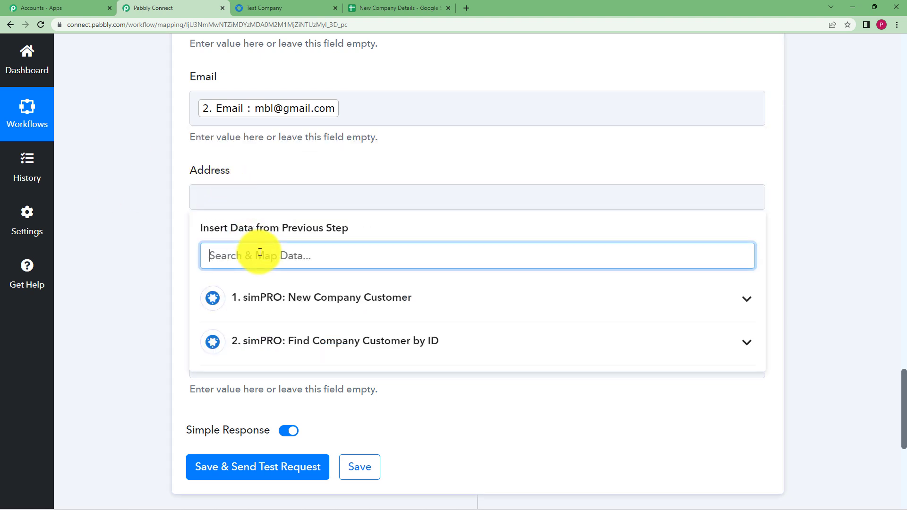
pyautogui.write('123')
pyautogui.click(355, 393)
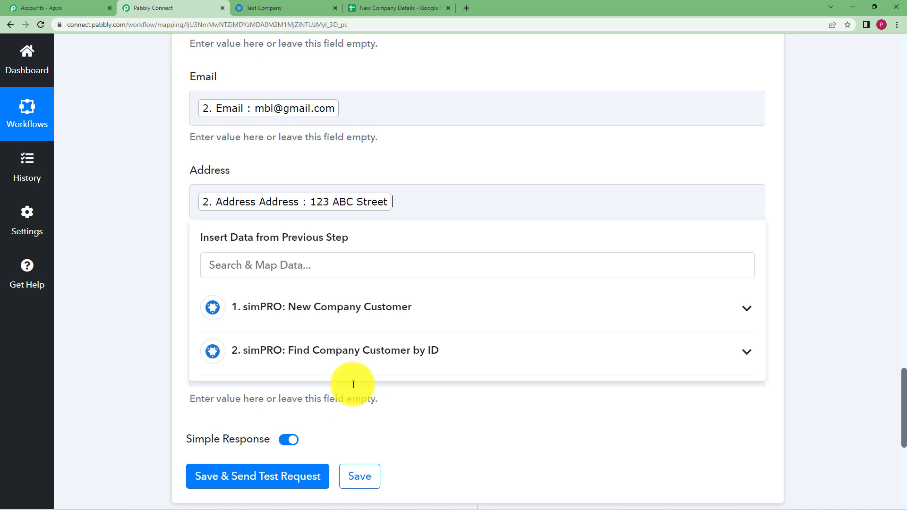
pyautogui.click(194, 226)
pyautogui.click(271, 290)
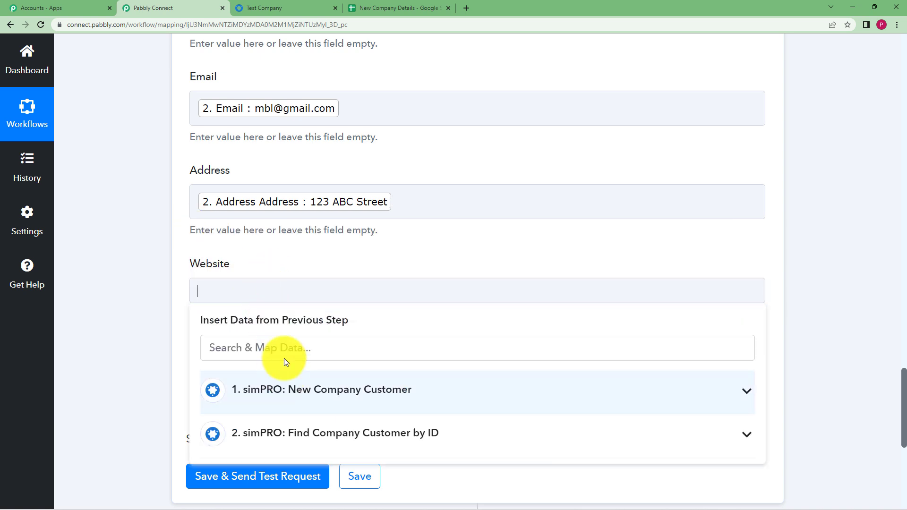
pyautogui.click(283, 353)
pyautogui.write('.com')
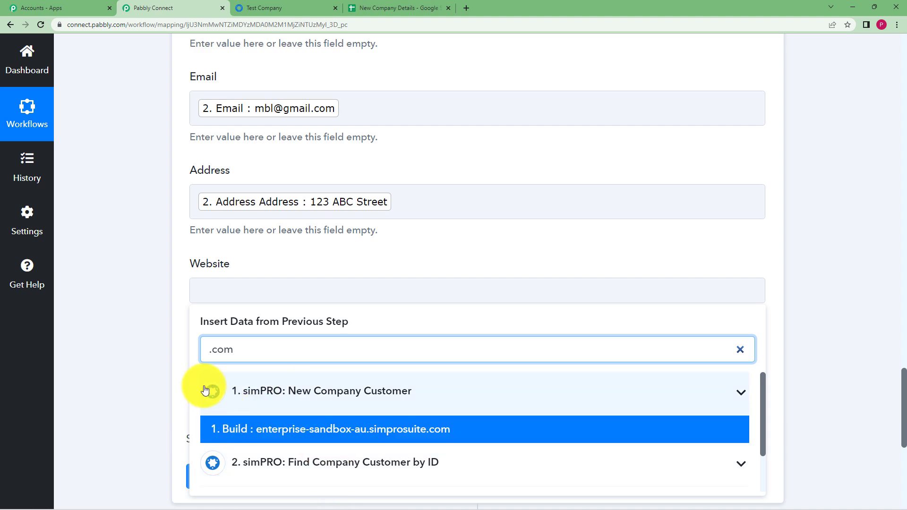
pyautogui.scroll(-3, 139, 317)
pyautogui.scroll(-3, 142, 307)
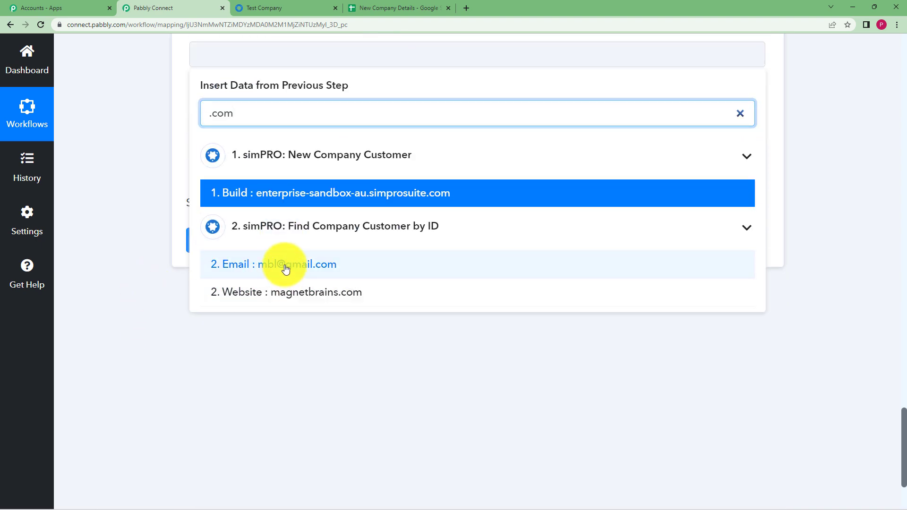
pyautogui.click(291, 301)
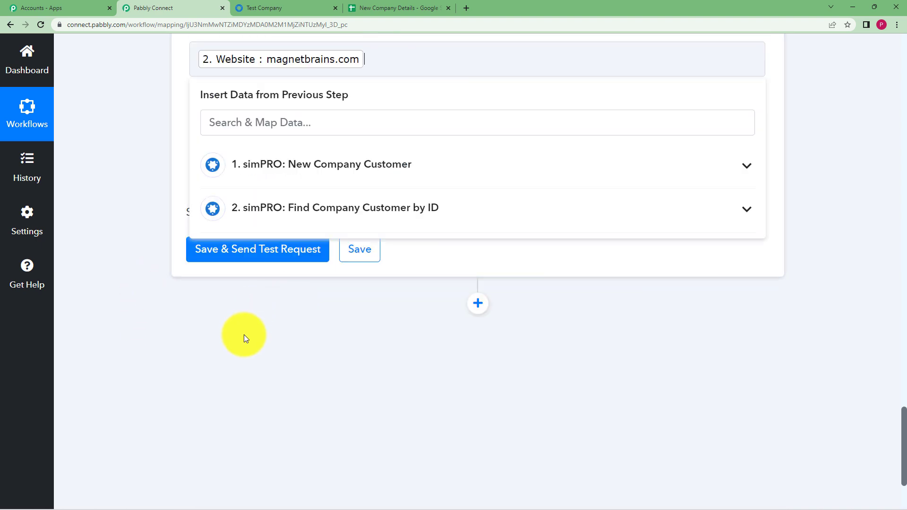
pyautogui.click(243, 335)
# - Map the lookup's CustomFields 18 Value into D365 Account No
pyautogui.click(236, 156)
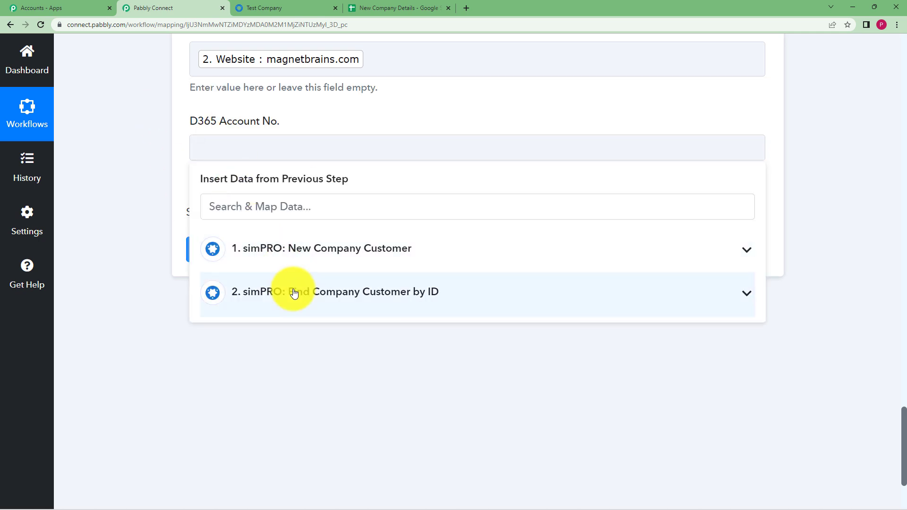
pyautogui.click(294, 292)
pyautogui.scroll(-15, 311, 372)
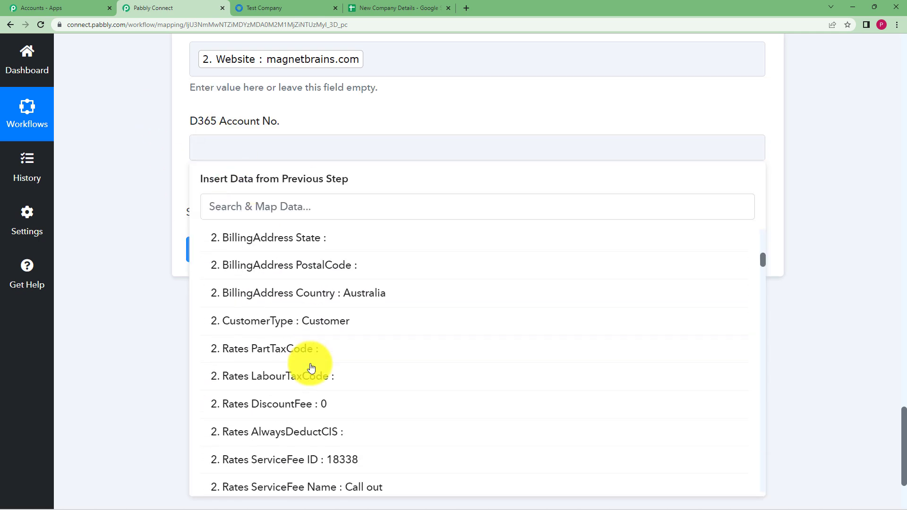
pyautogui.scroll(-4, 314, 353)
pyautogui.click(344, 215)
pyautogui.write('456')
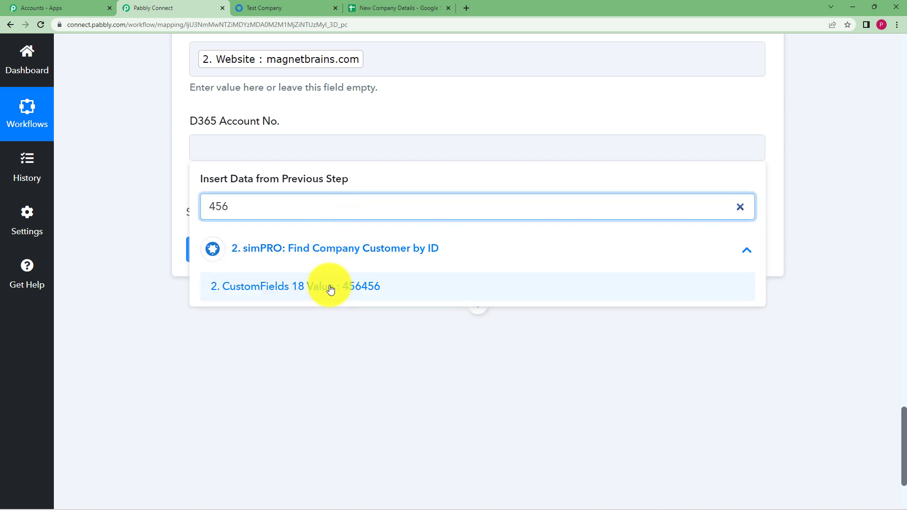
pyautogui.click(328, 286)
pyautogui.click(171, 190)
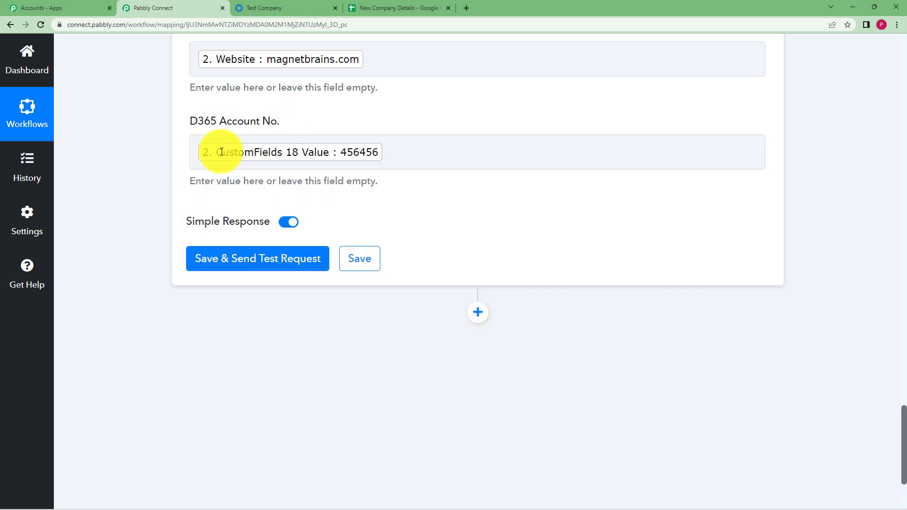
pyautogui.scroll(5, 177, 146)
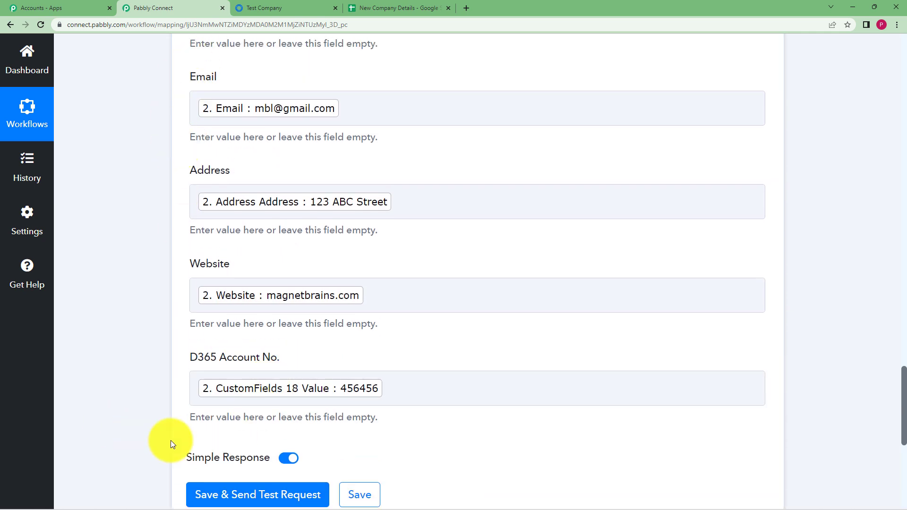
# - Send the Google Sheets add-row test and confirm Sheet1!A2:E2 was updated with 5 cells
pyautogui.click(238, 496)
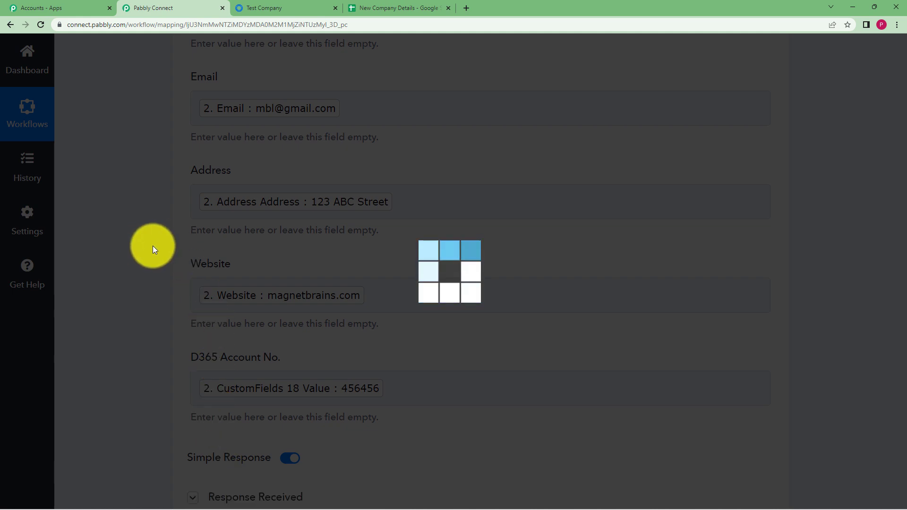
pyautogui.scroll(-8, 155, 246)
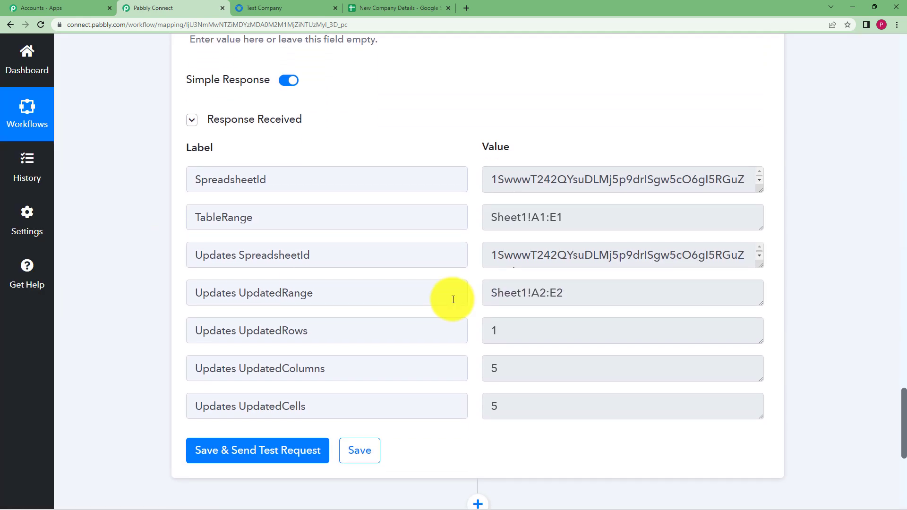
pyautogui.scroll(-3, 482, 230)
pyautogui.scroll(4, 482, 229)
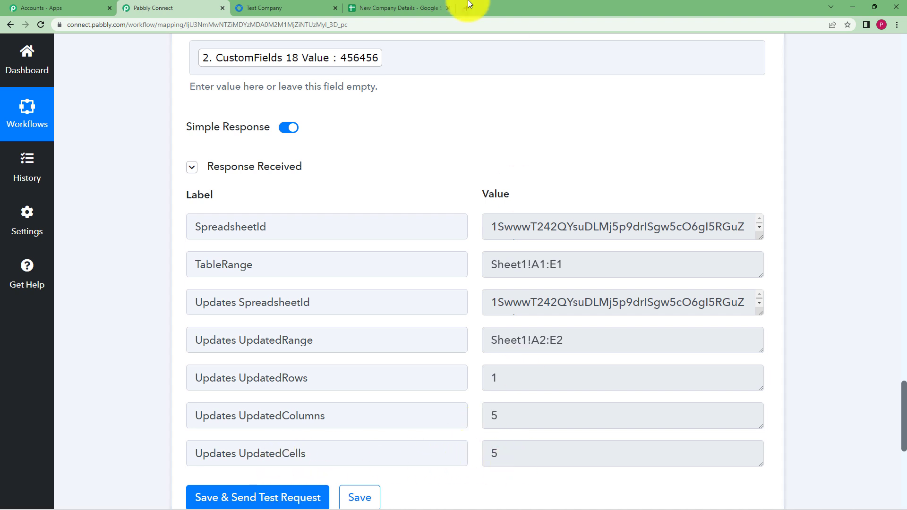
# - Widen columns D and A in New Company Details so Magnet Brains Ltd's row shows fully
pyautogui.click(416, 8)
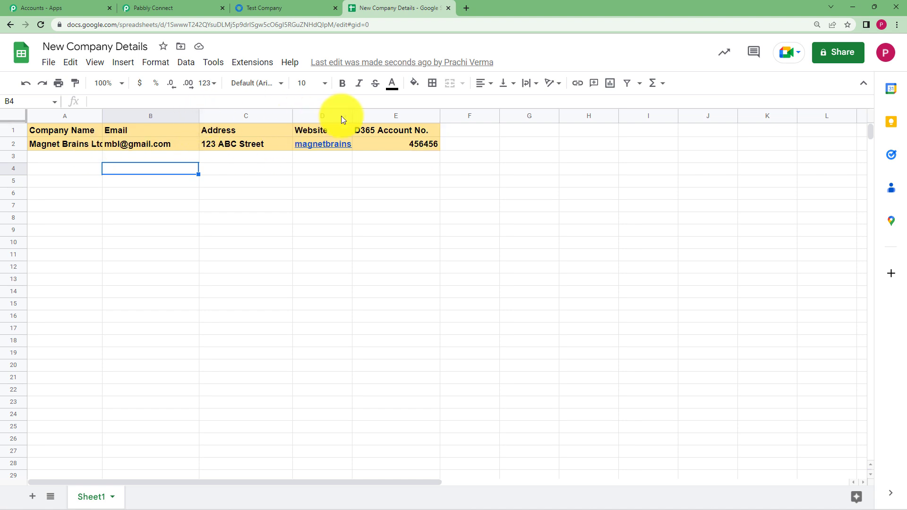
pyautogui.moveTo(353, 115); pyautogui.dragTo(403, 115)
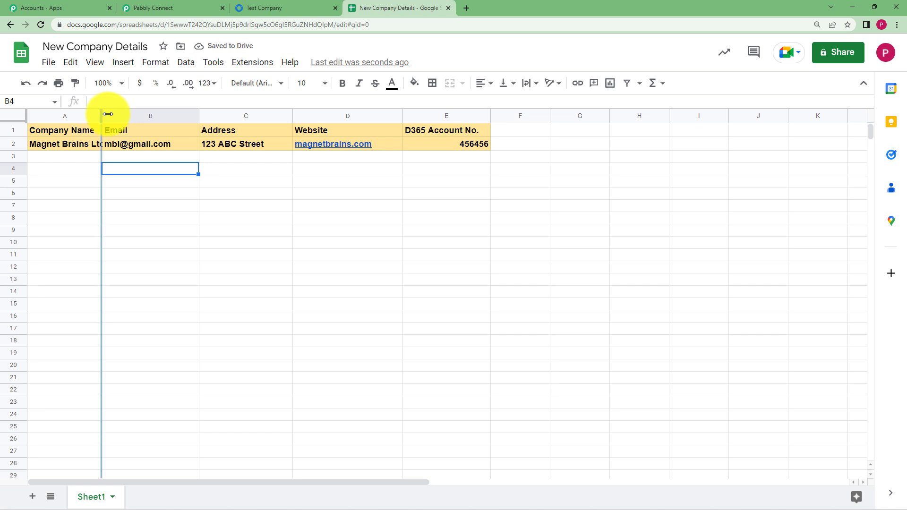
pyautogui.moveTo(102, 114); pyautogui.dragTo(134, 115)
pyautogui.click(268, 184)
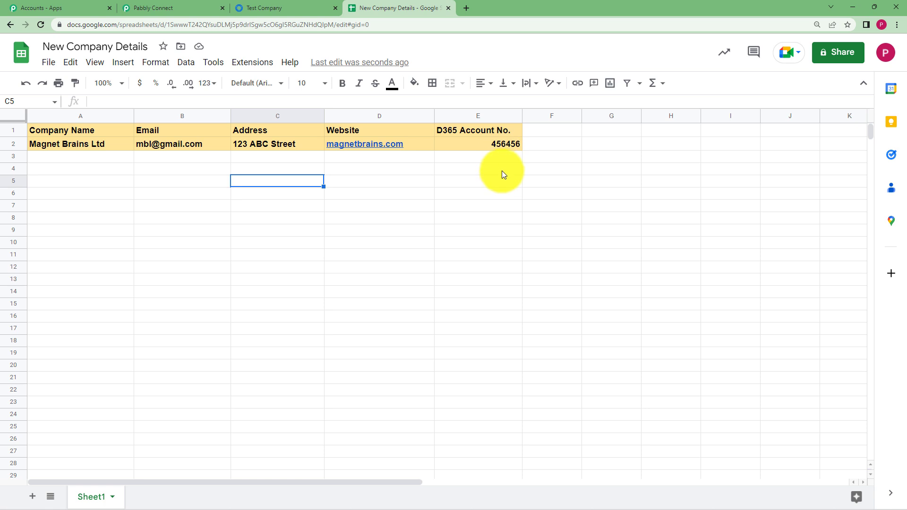
pyautogui.click(429, 194)
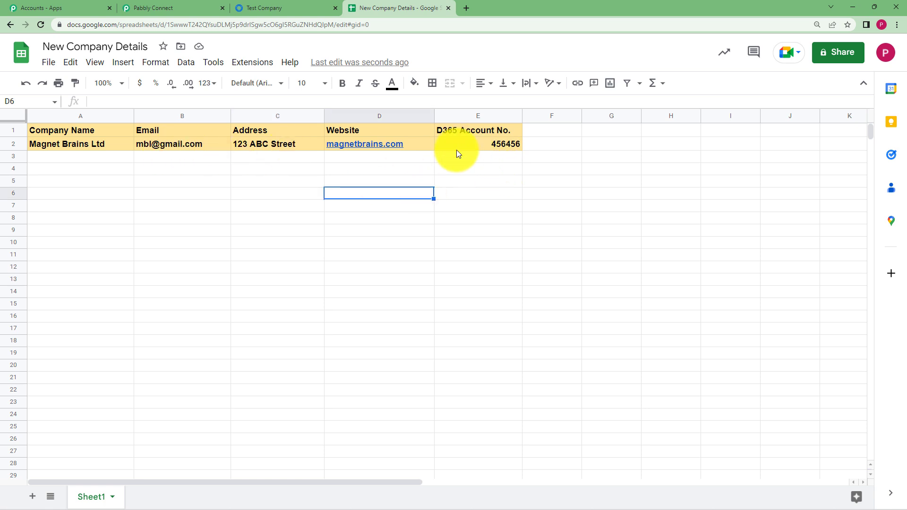
pyautogui.click(178, 8)
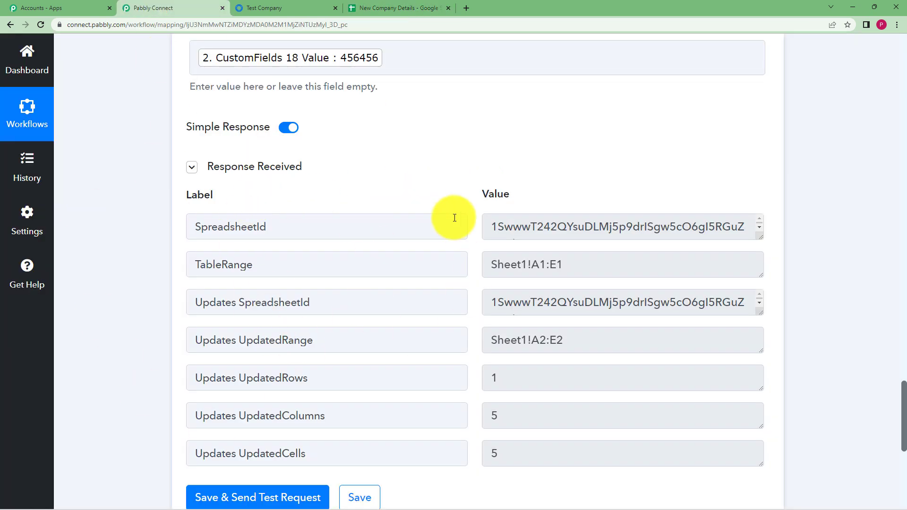
# - Save the Google Sheets step settings, then collapse the Google Sheets and trigger steps
pyautogui.click(373, 500)
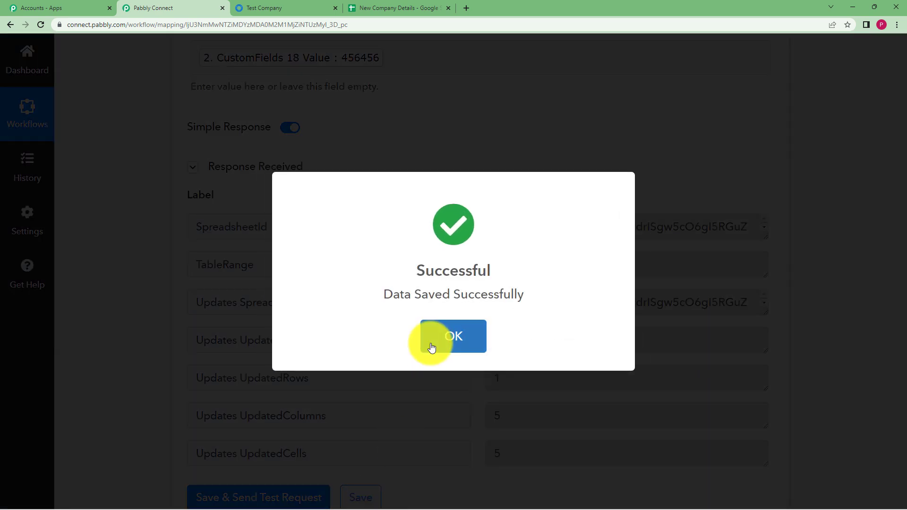
pyautogui.click(427, 342)
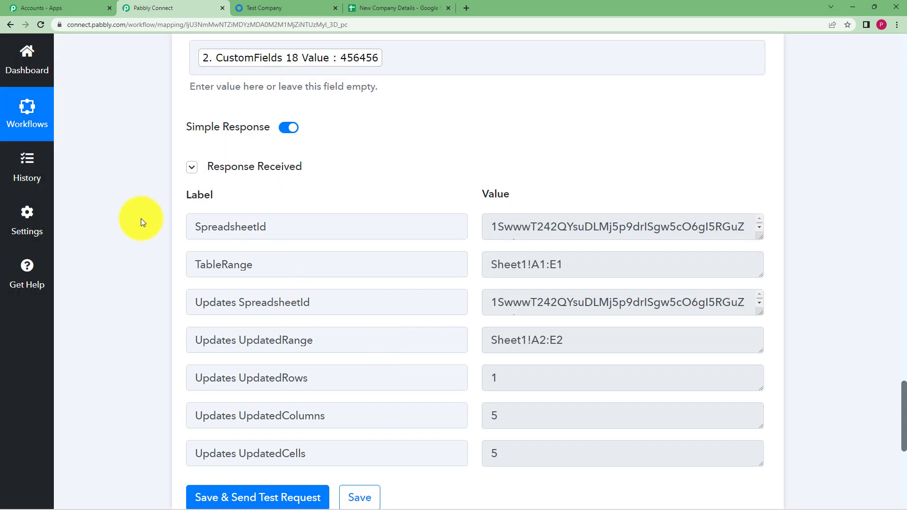
pyautogui.scroll(10, 141, 212)
pyautogui.scroll(9, 141, 211)
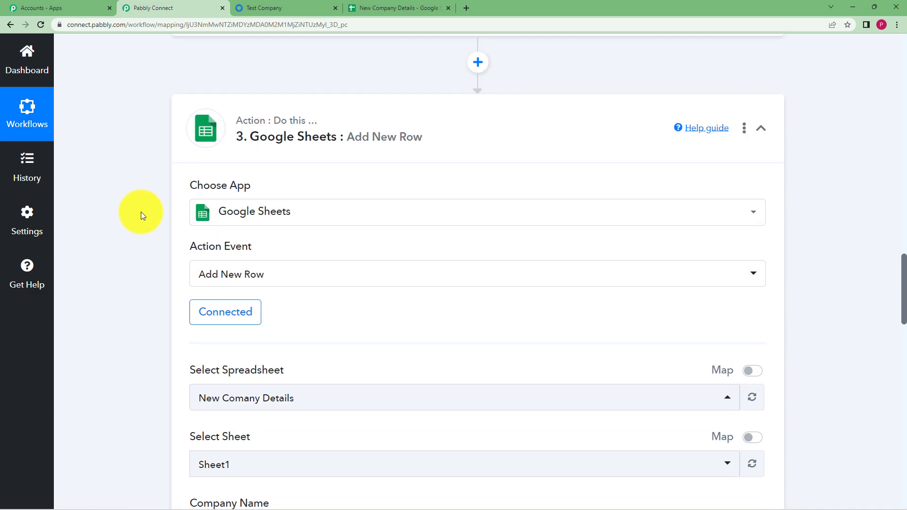
pyautogui.click(463, 253)
pyautogui.scroll(15, 463, 253)
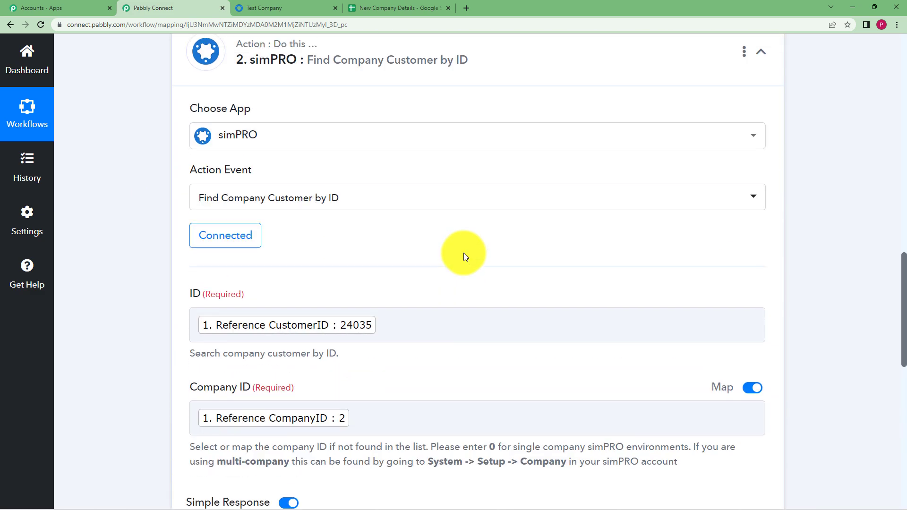
pyautogui.scroll(10, 440, 414)
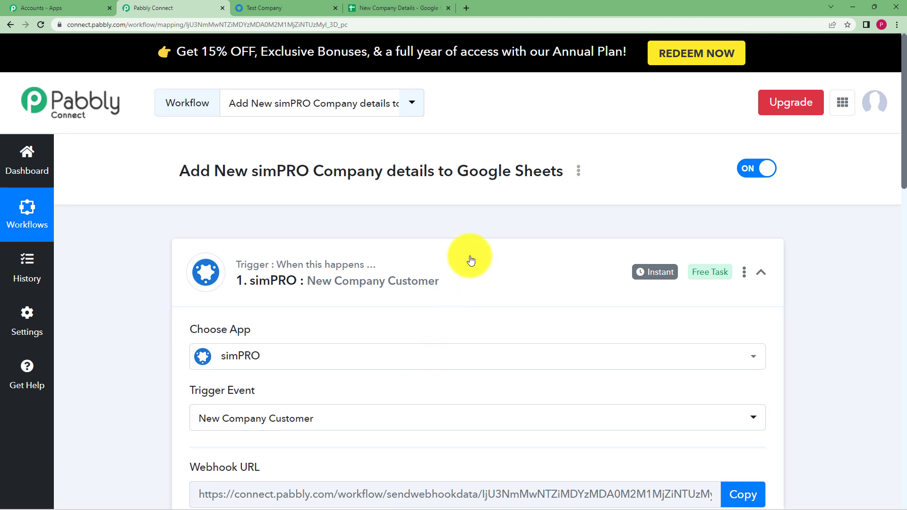
pyautogui.click(471, 260)
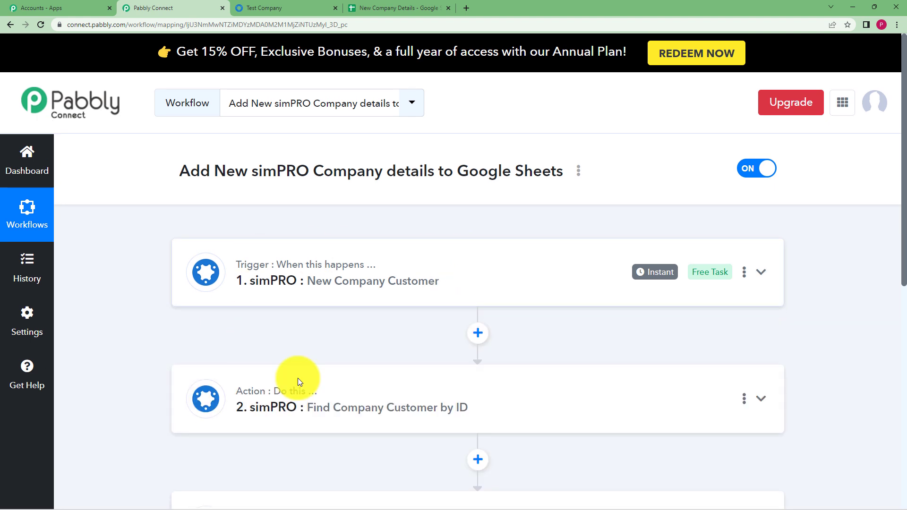
# - Reopen the trigger step and inspect its received webhook data, selecting the captured customer ID
pyautogui.scroll(-2, 162, 317)
pyautogui.scroll(-1, 162, 318)
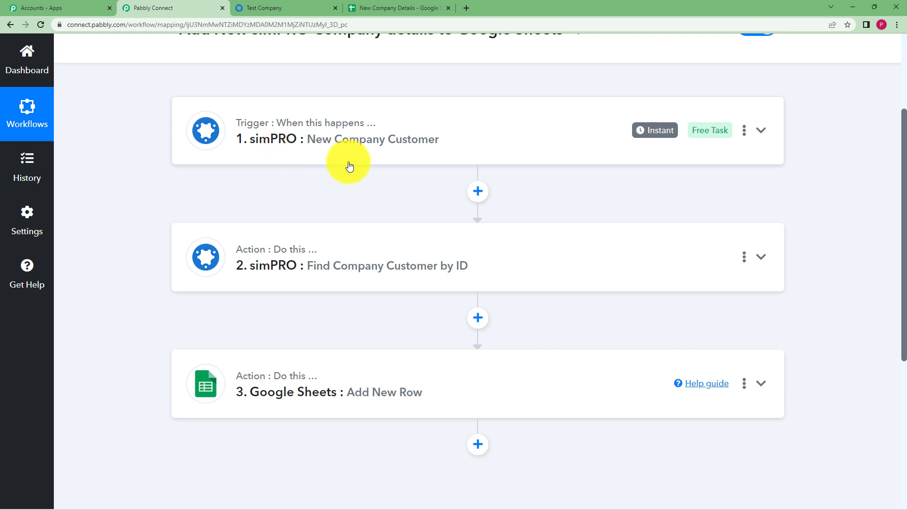
pyautogui.click(371, 148)
pyautogui.scroll(-3, 135, 262)
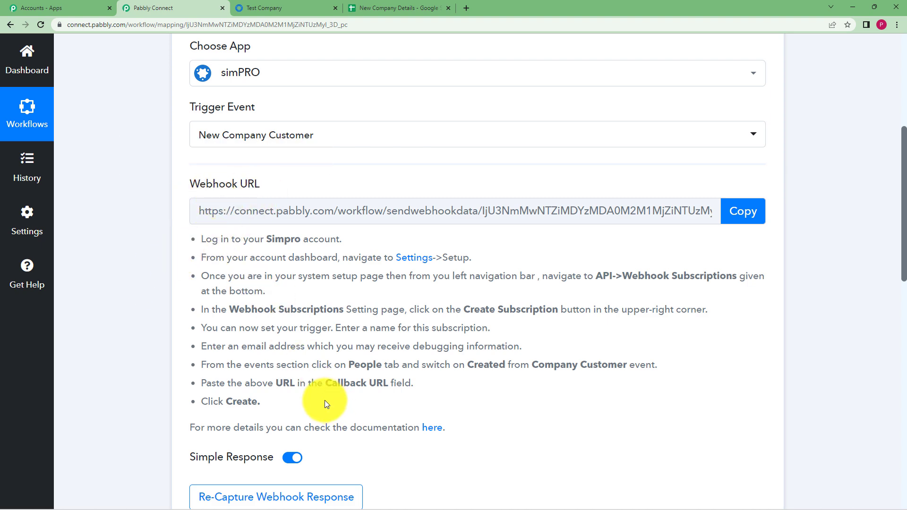
pyautogui.scroll(-3, 188, 333)
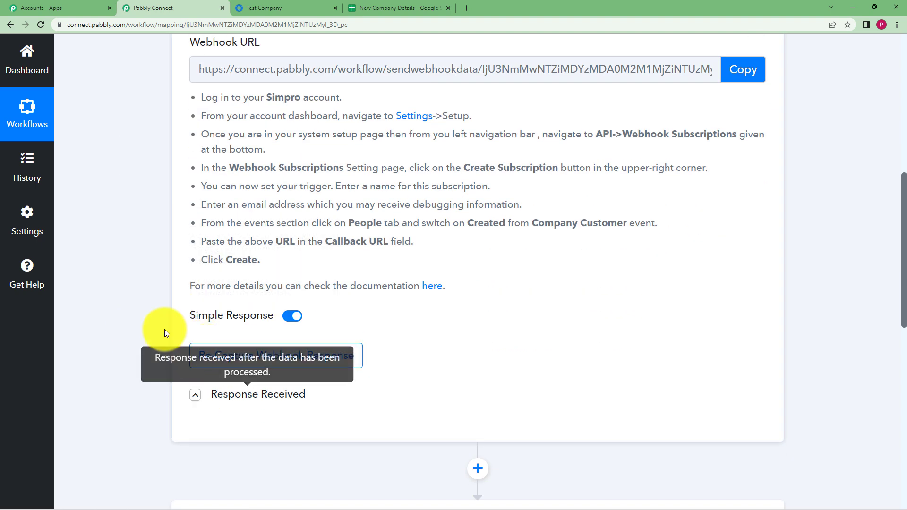
pyautogui.scroll(-1, 188, 350)
pyautogui.scroll(-1, 189, 333)
pyautogui.click(195, 305)
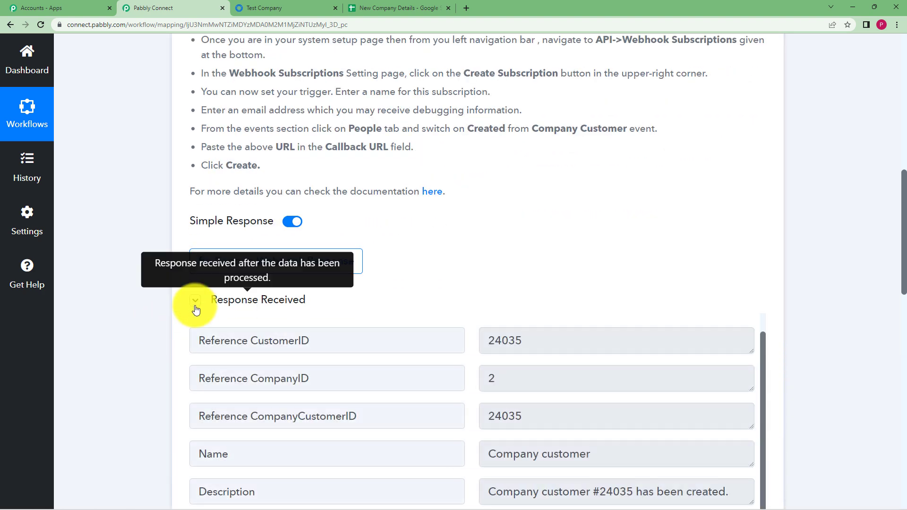
pyautogui.doubleClick(501, 337)
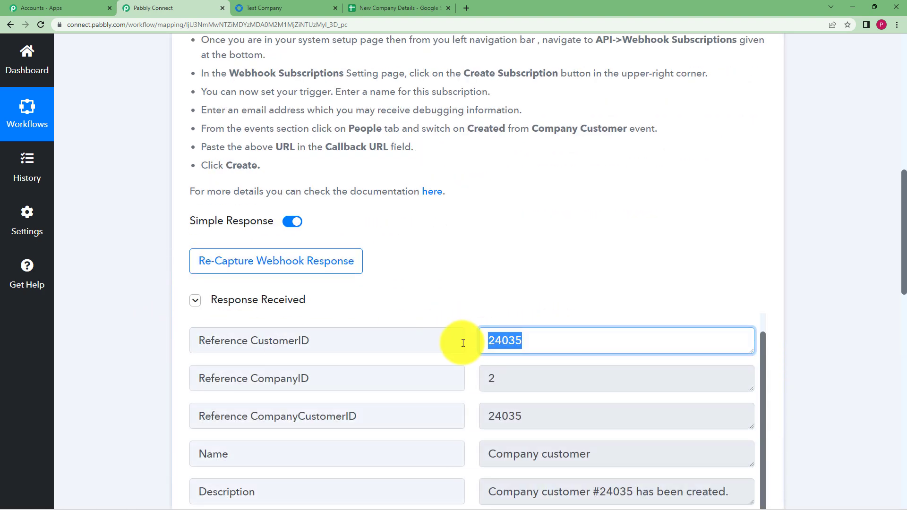
pyautogui.click(193, 305)
# - Review the customer lookup step's response and the add-row step, then view the New Company Details spreadsheet
pyautogui.scroll(-1, 498, 265)
pyautogui.click(496, 264)
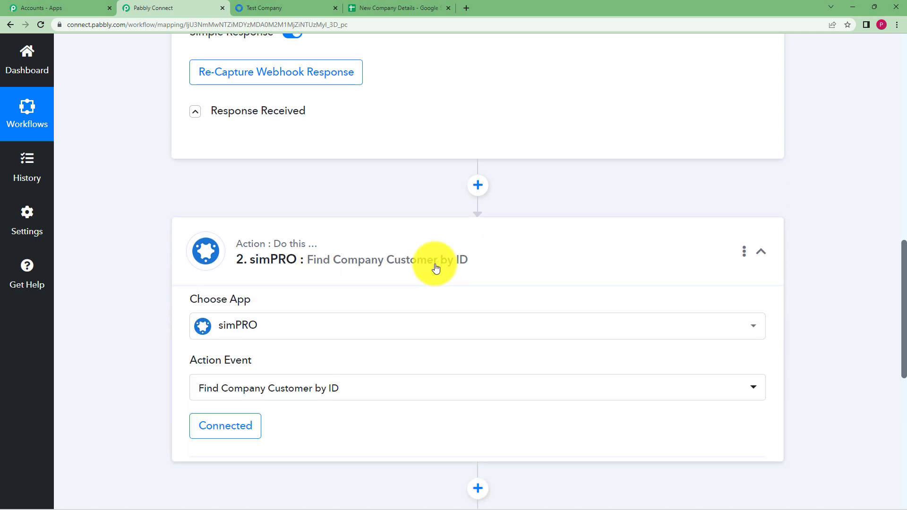
pyautogui.scroll(-8, 169, 300)
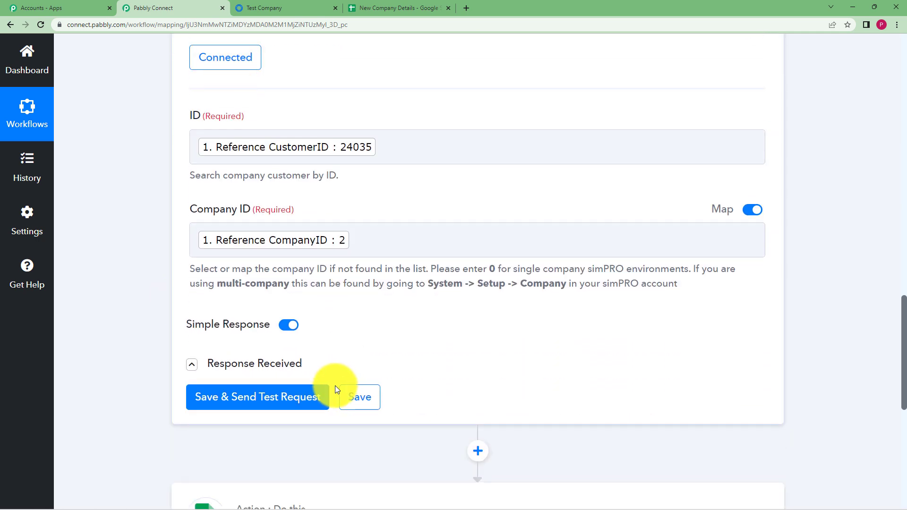
pyautogui.click(191, 364)
pyautogui.scroll(-6, 151, 305)
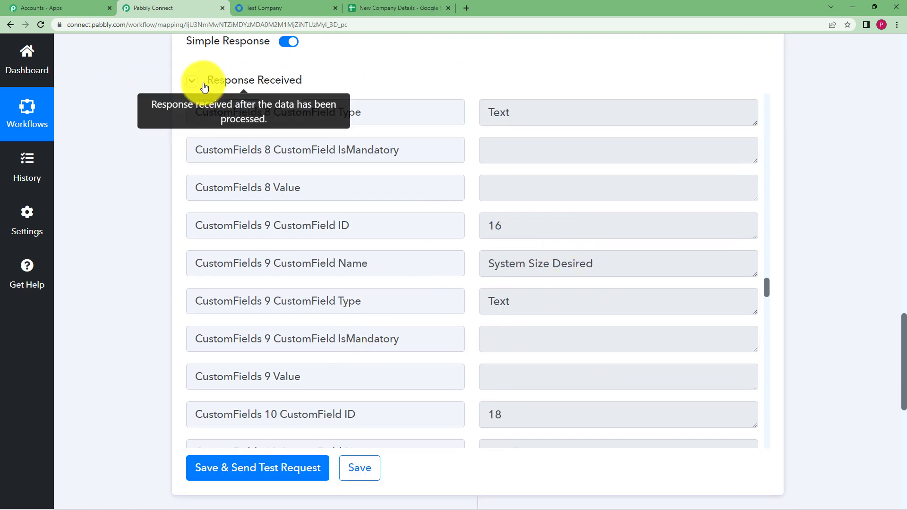
pyautogui.click(191, 81)
pyautogui.scroll(-2, 150, 189)
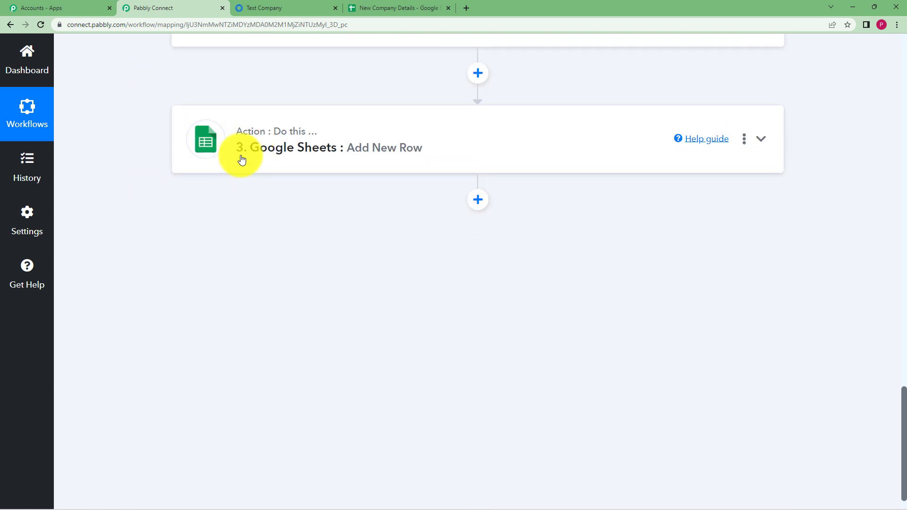
pyautogui.click(240, 152)
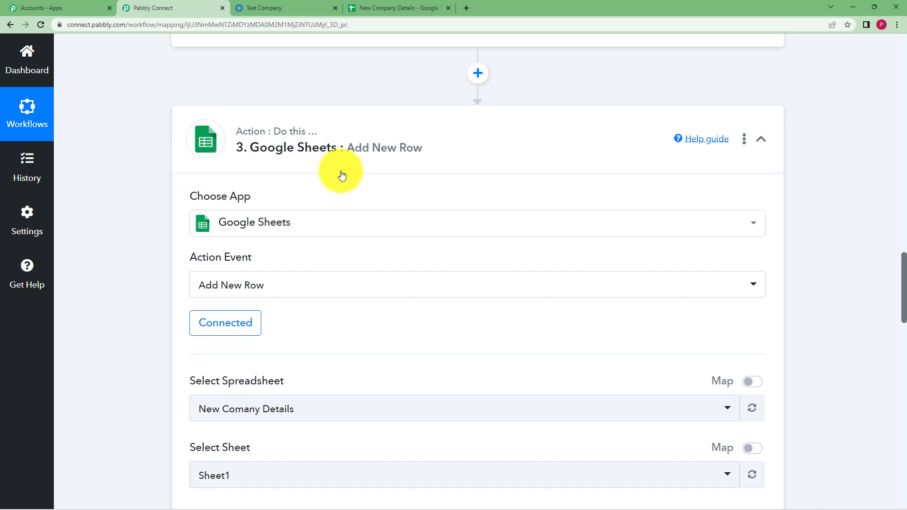
pyautogui.click(435, 7)
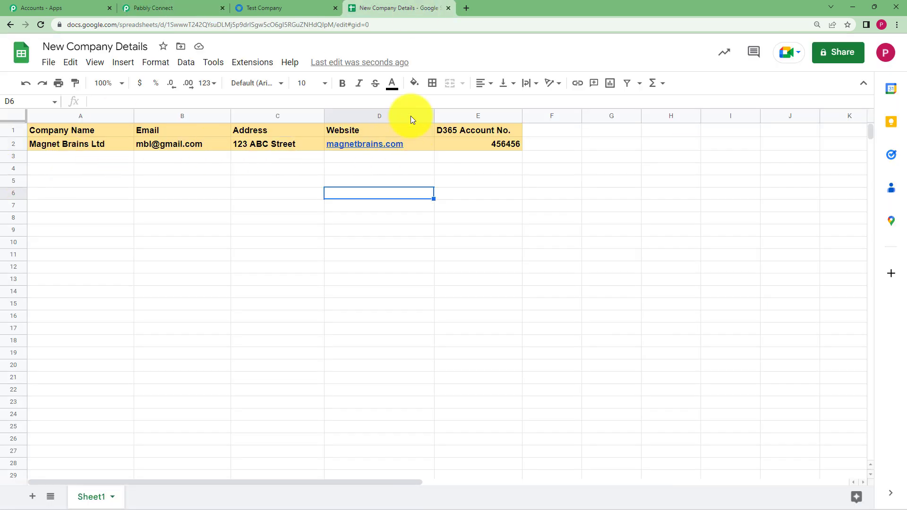
pyautogui.click(144, 7)
pyautogui.scroll(-10, 115, 346)
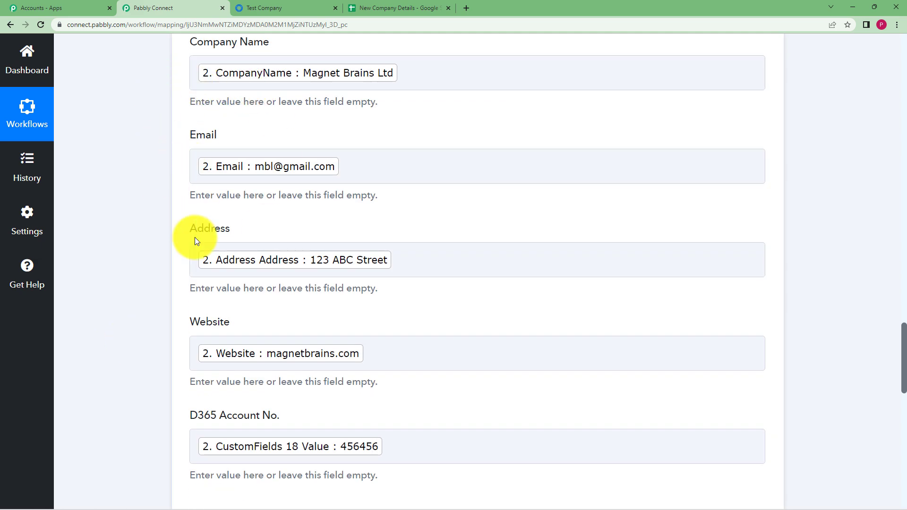
pyautogui.scroll(-8, 132, 370)
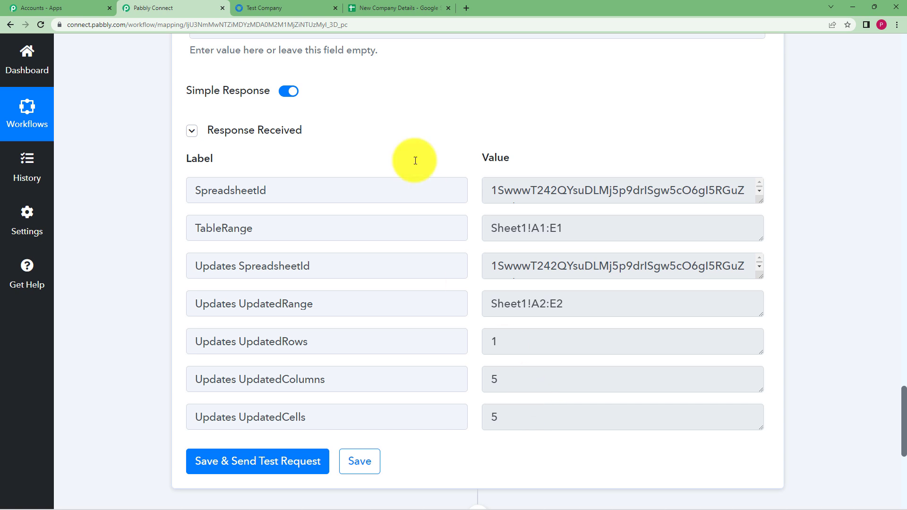
pyautogui.click(374, 5)
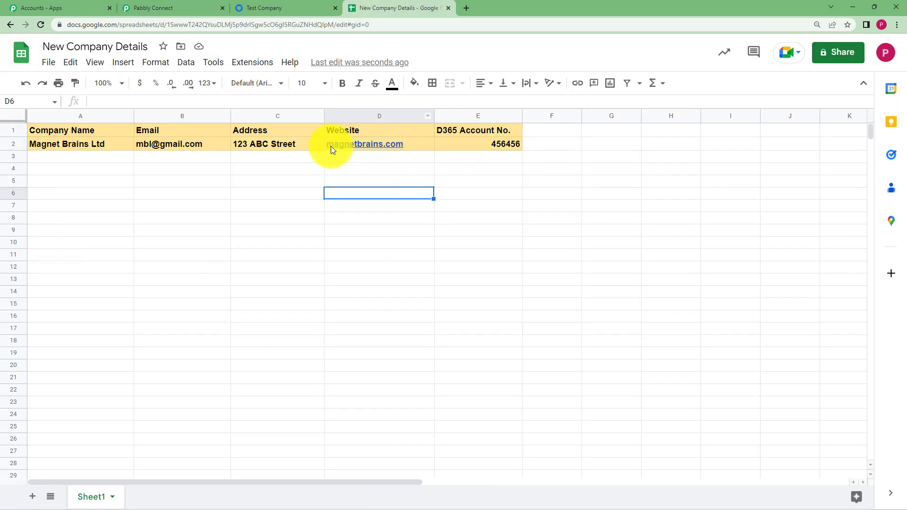
pyautogui.click(550, 144)
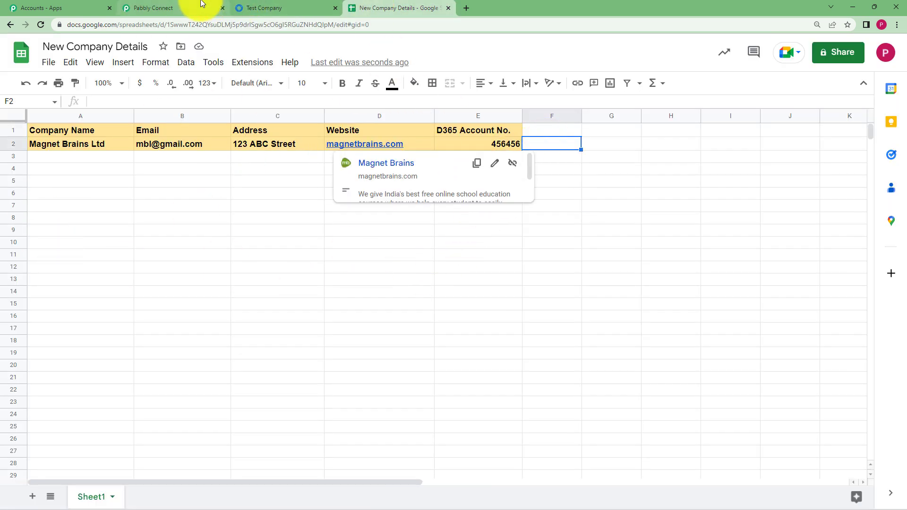